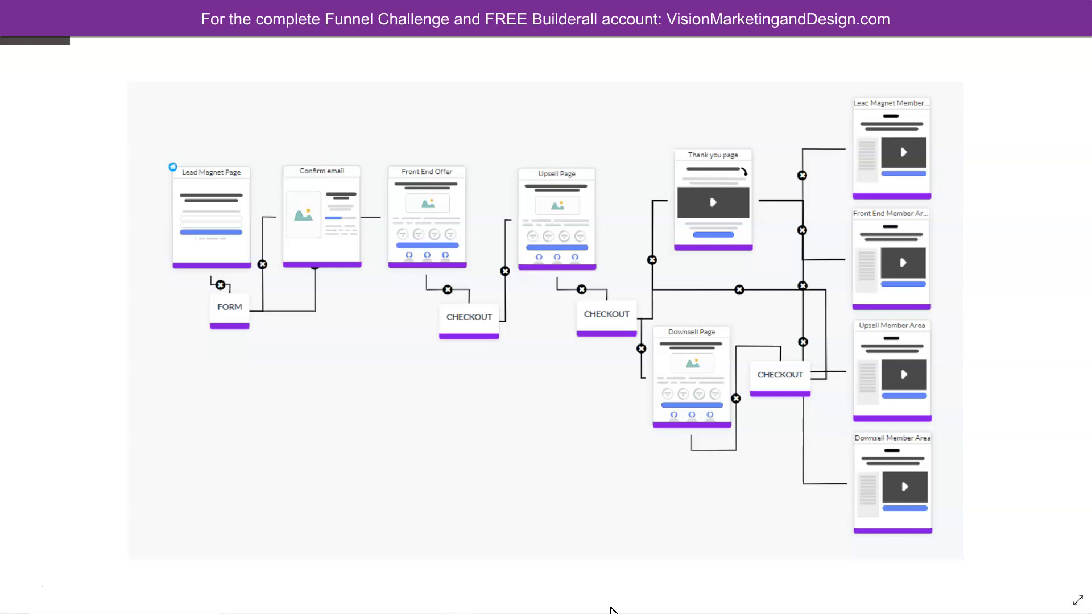
# - Open the Upsell Funnel site for editing in the Cheetah website builder
pyautogui.click(608, 603)
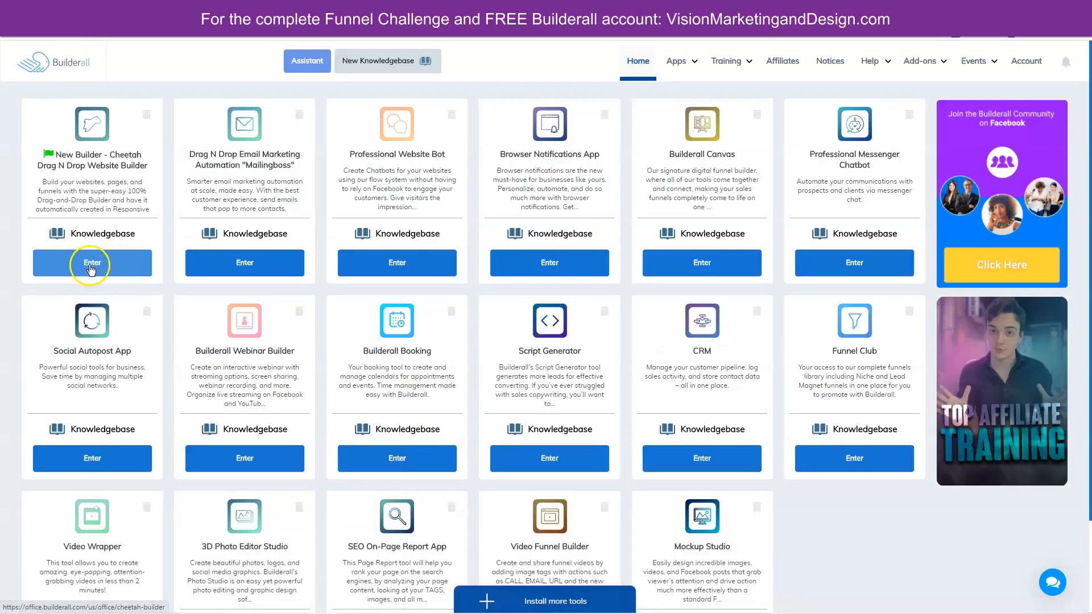
pyautogui.click(92, 268)
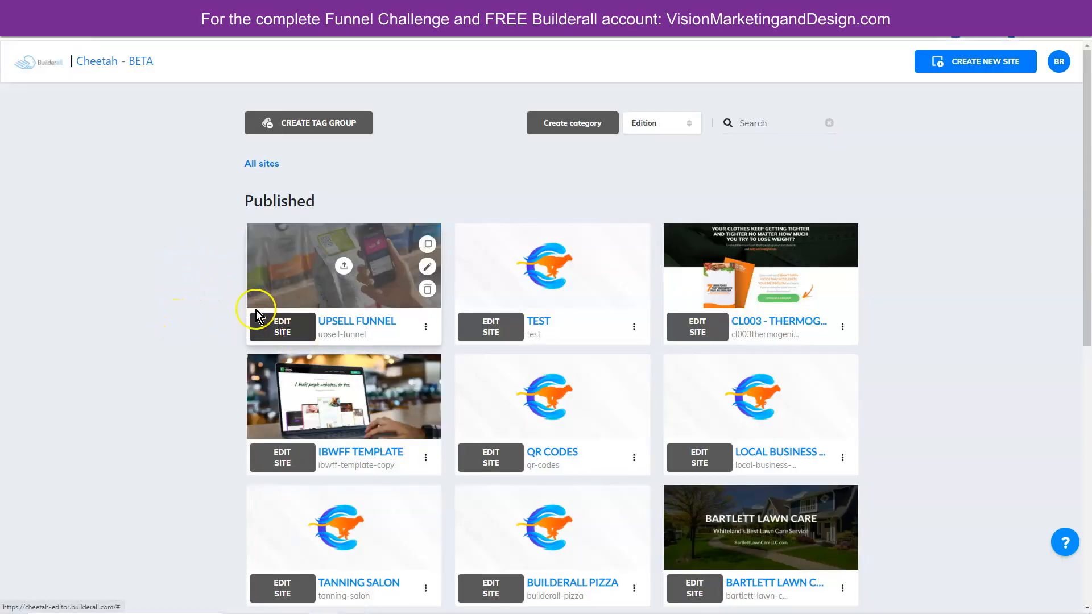
pyautogui.click(281, 323)
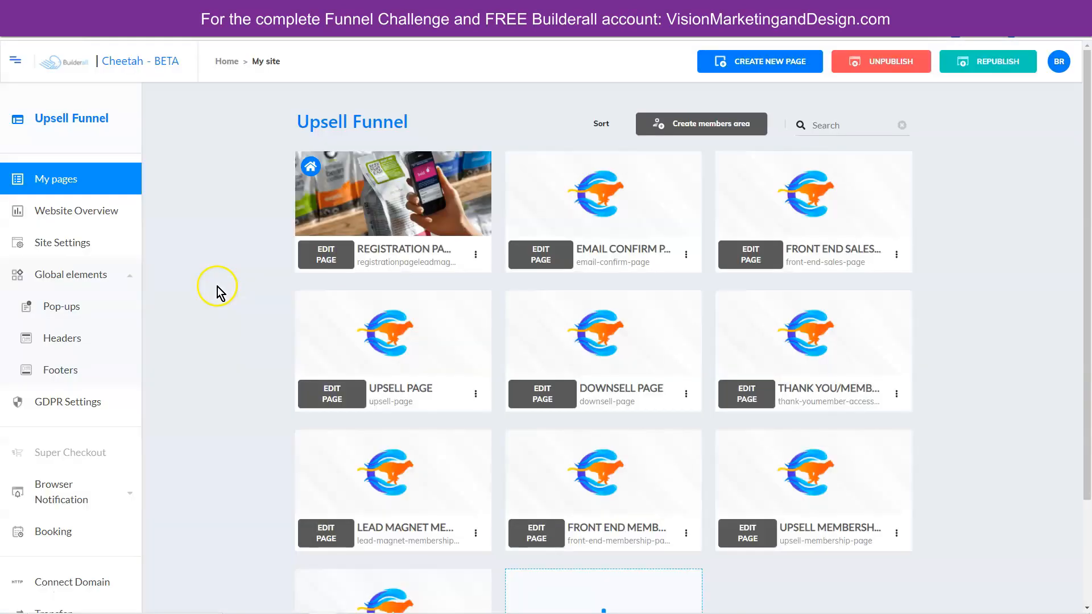
# - Start a new members area named "Lead Magnet Member LOCK" and give it a red color of about RGB 192, 33, 33
pyautogui.click(704, 125)
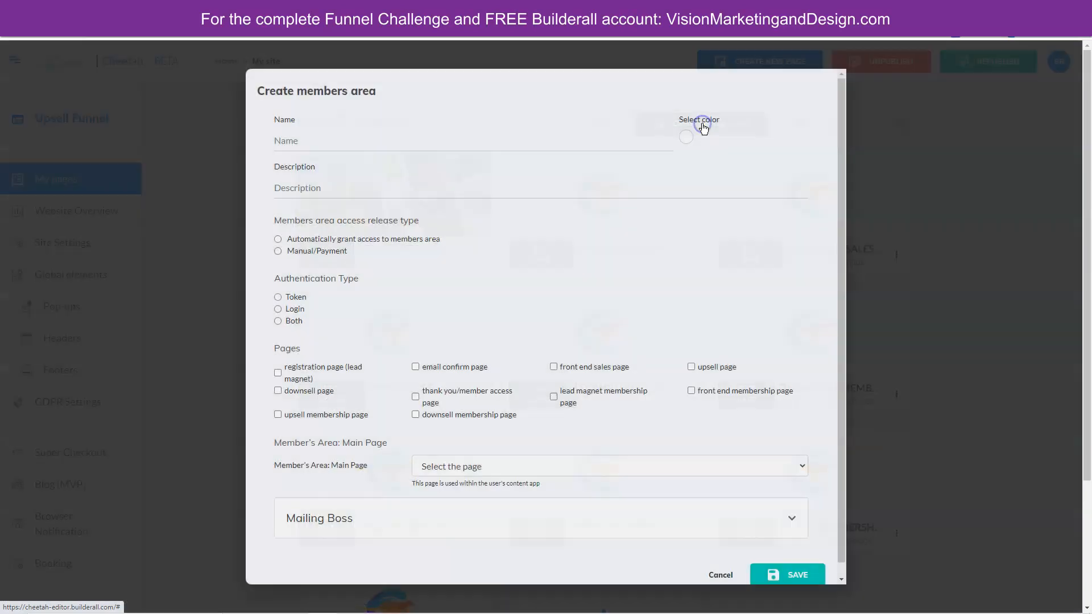
pyautogui.click(293, 142)
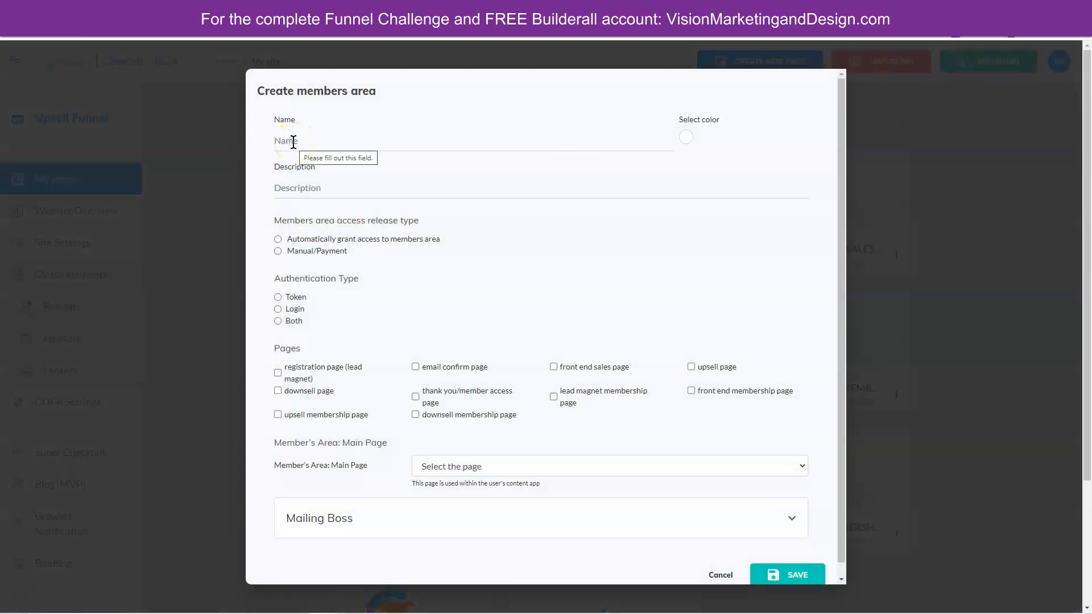
pyautogui.write('Lead Magnet Member LOCK')
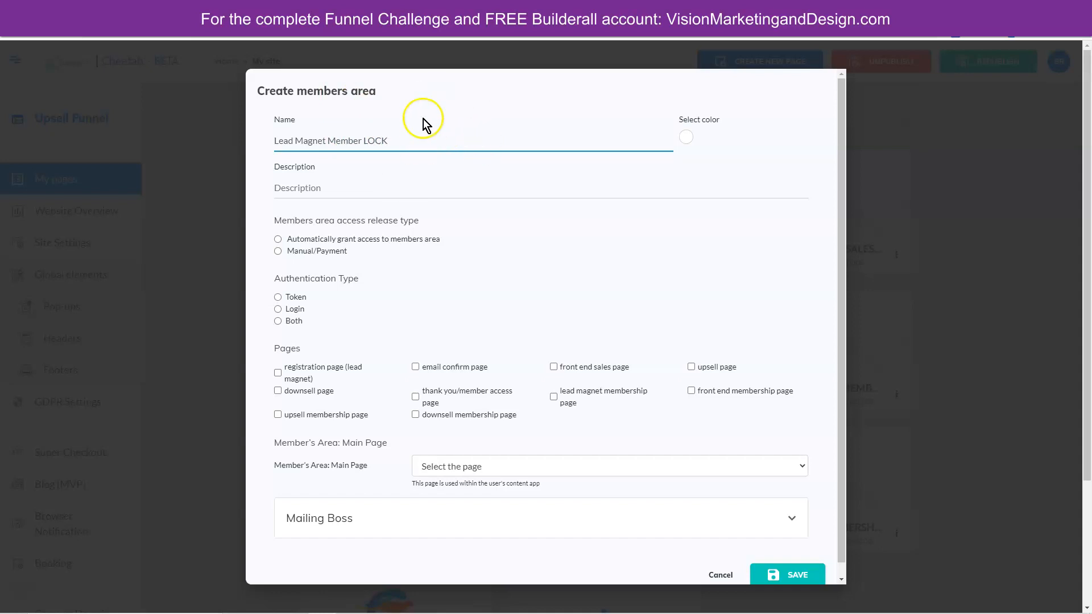
pyautogui.click(686, 138)
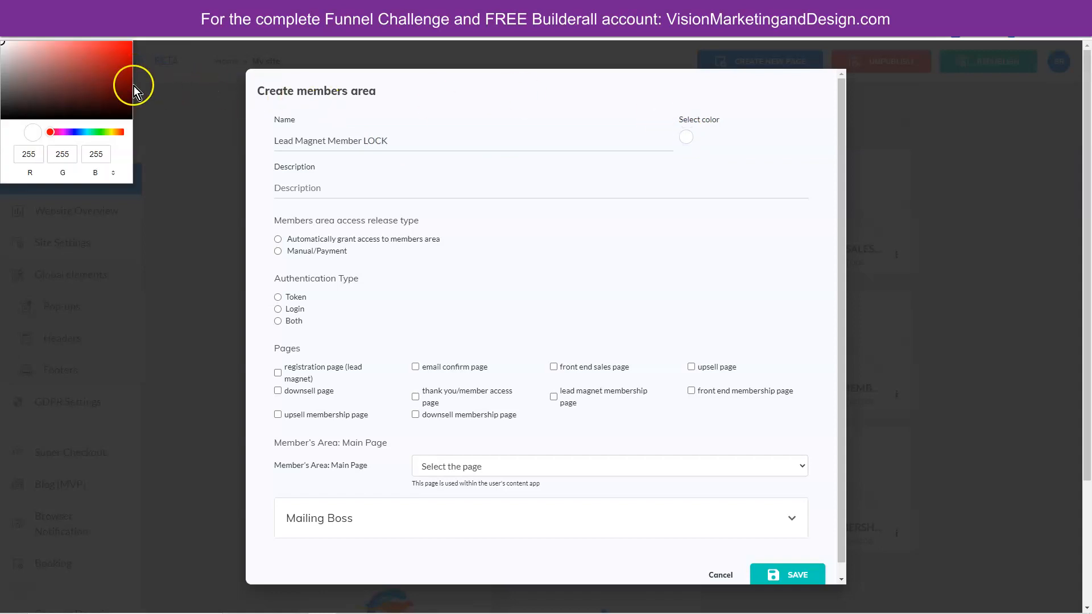
pyautogui.moveTo(57, 84); pyautogui.dragTo(110, 61)
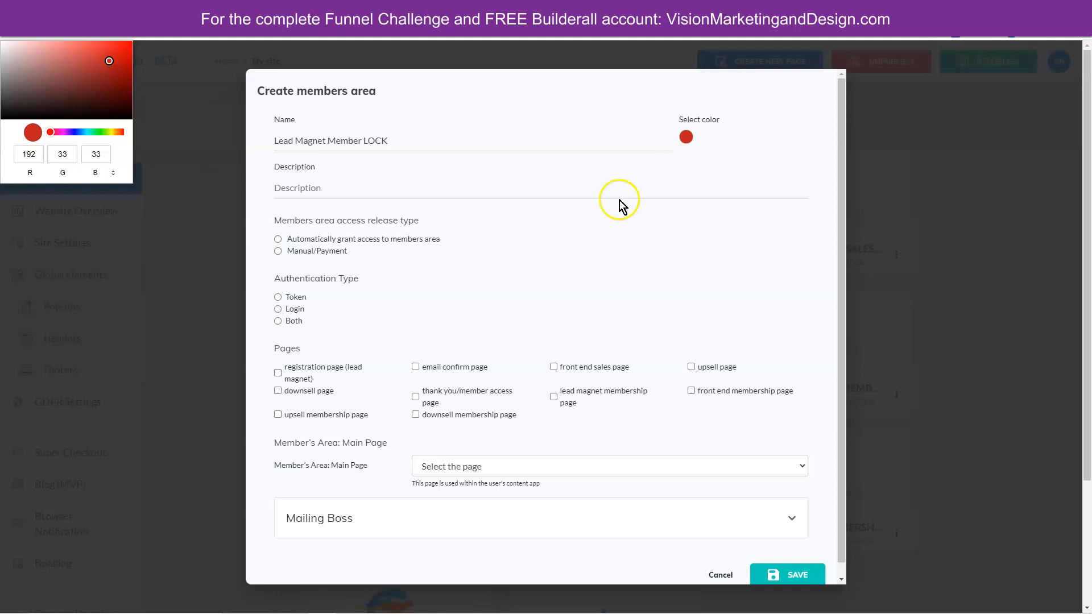
# - Copy the members area name "Lead Magnet Member LOCK" into the description
pyautogui.moveTo(407, 139); pyautogui.dragTo(274, 142)
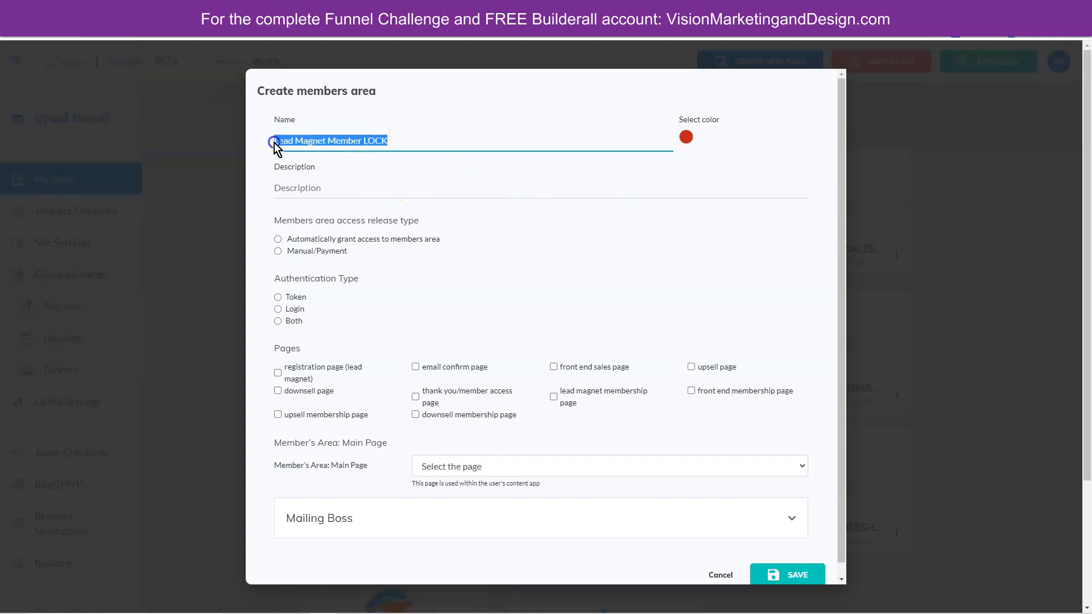
pyautogui.rightClick(293, 138)
pyautogui.click(313, 179)
pyautogui.click(292, 185)
pyautogui.hotkey('ctrl', 'v')
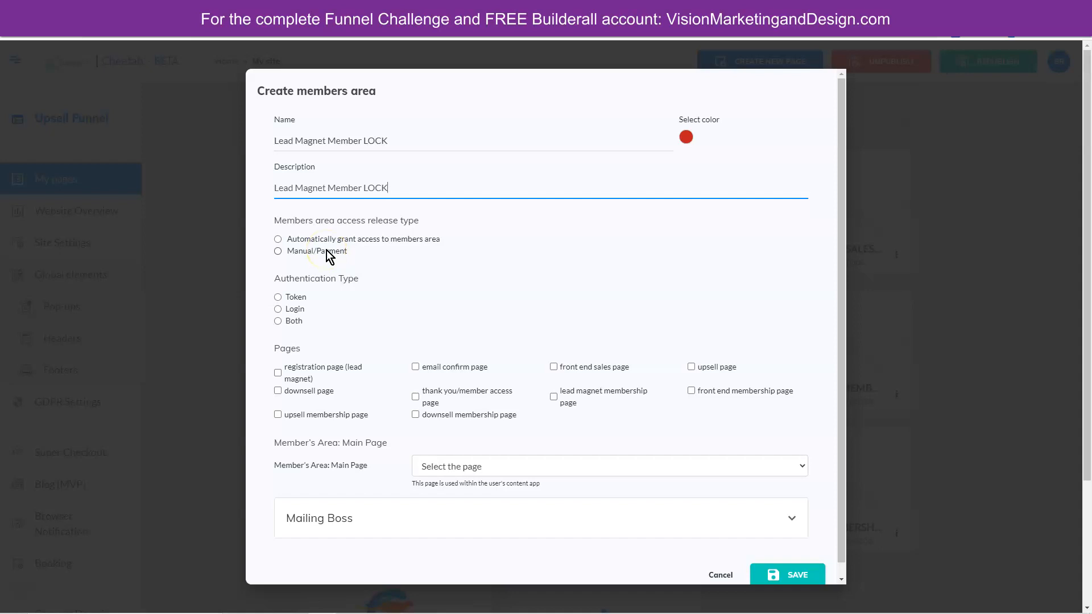
# - Grant access automatically with Login authentication, and assign the lead magnet membership page with thank you/member access page as main page
pyautogui.click(278, 239)
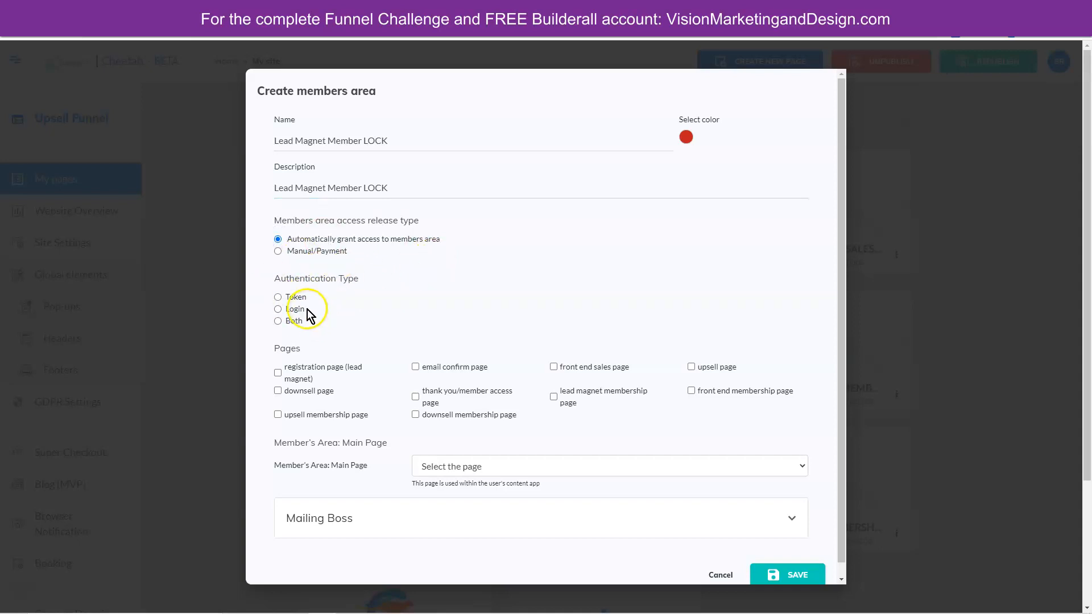
pyautogui.click(277, 309)
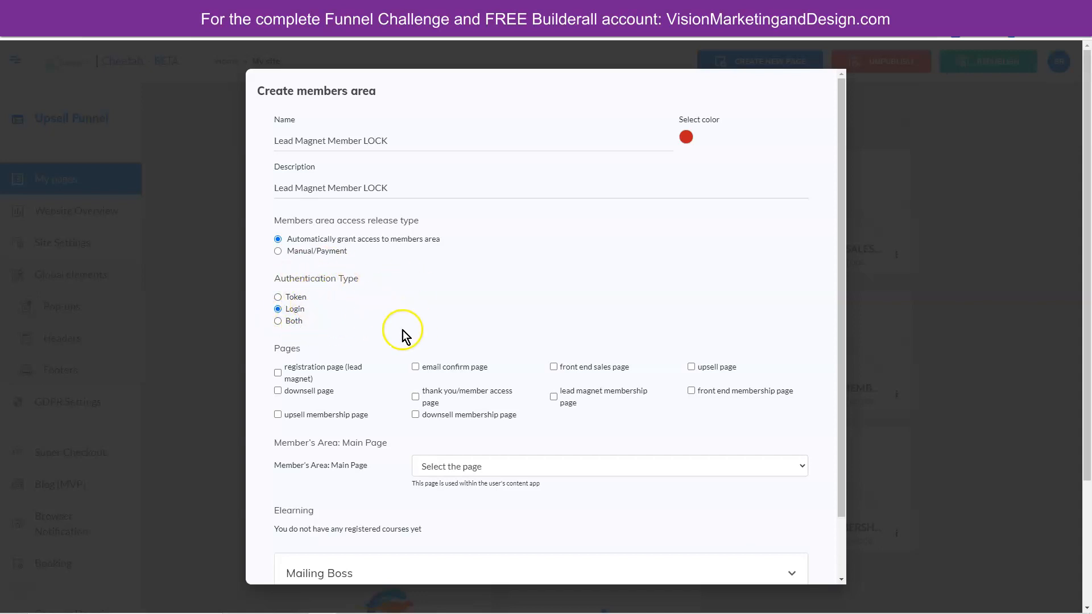
pyautogui.scroll(-2, 387, 329)
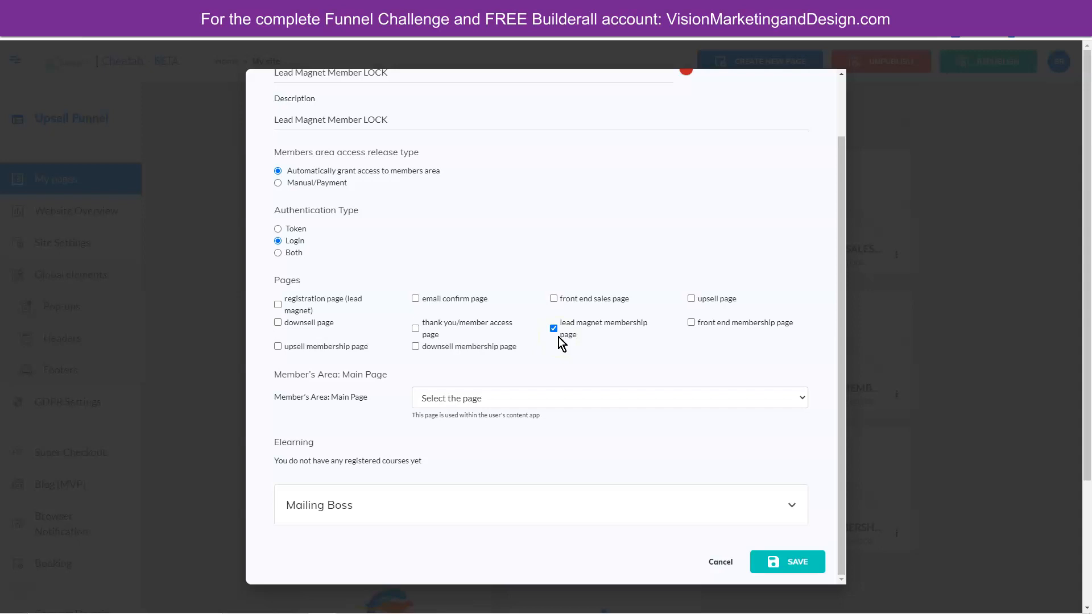
pyautogui.click(552, 394)
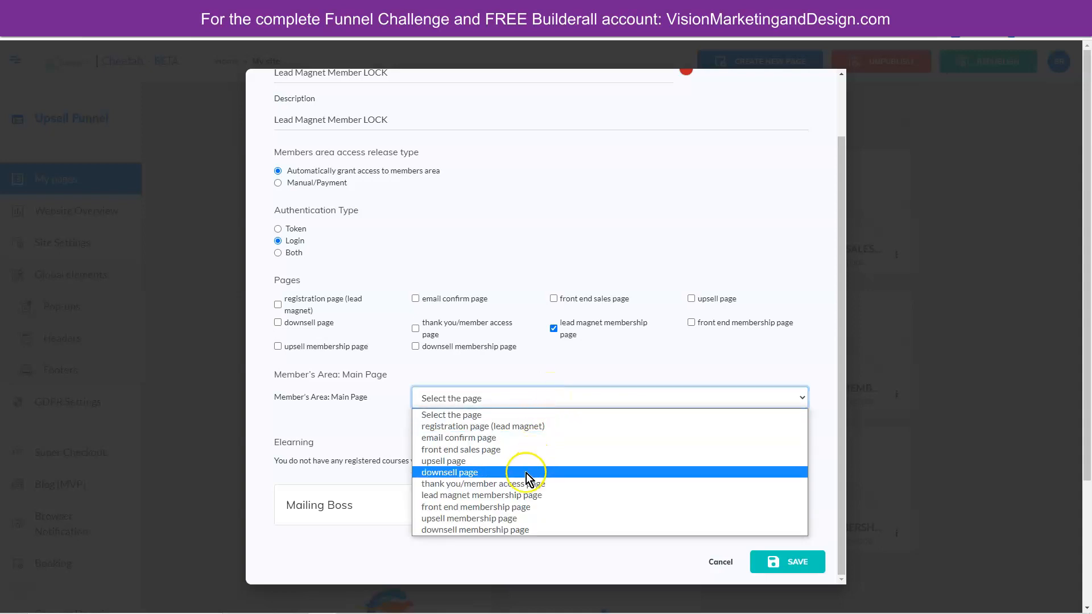
pyautogui.click(529, 488)
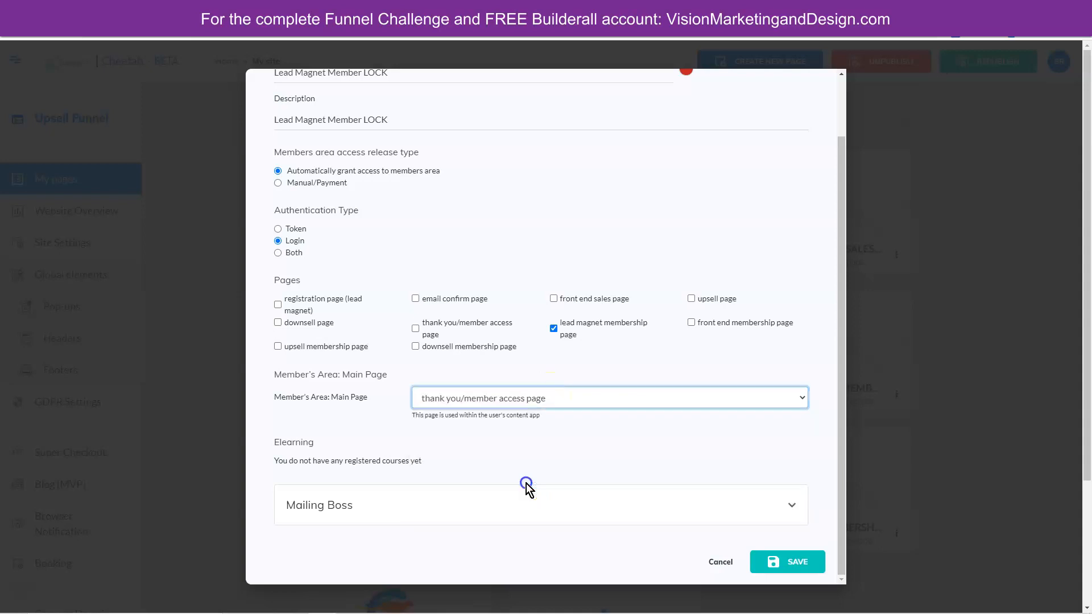
# - Link the members area to the "Upsell Downsell Funnel" Mailingboss list and save it
pyautogui.click(472, 508)
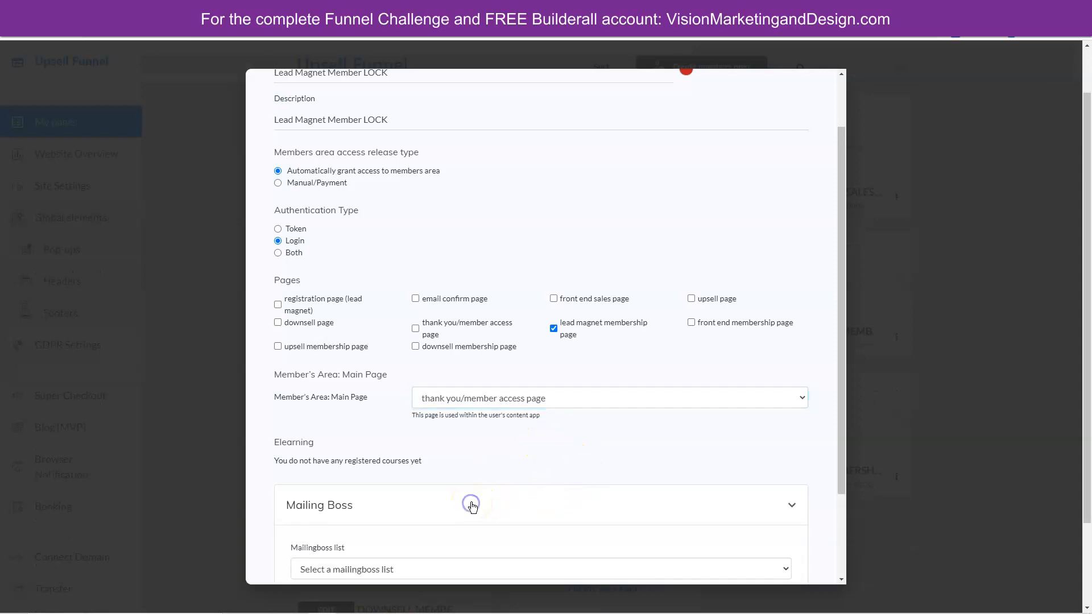
pyautogui.scroll(-2, 585, 433)
pyautogui.click(427, 452)
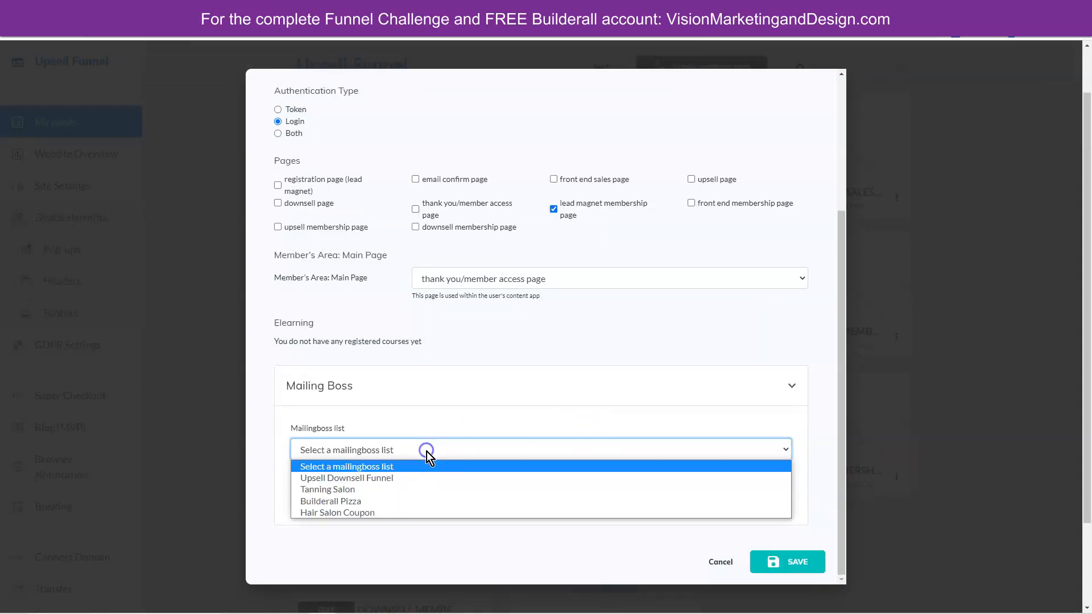
pyautogui.click(382, 478)
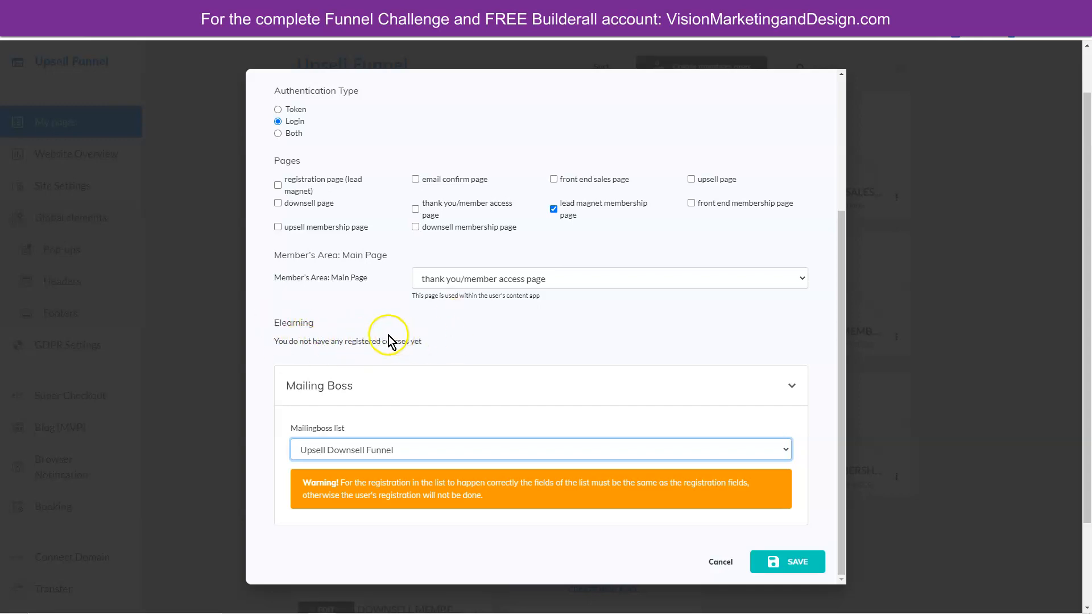
pyautogui.click(797, 563)
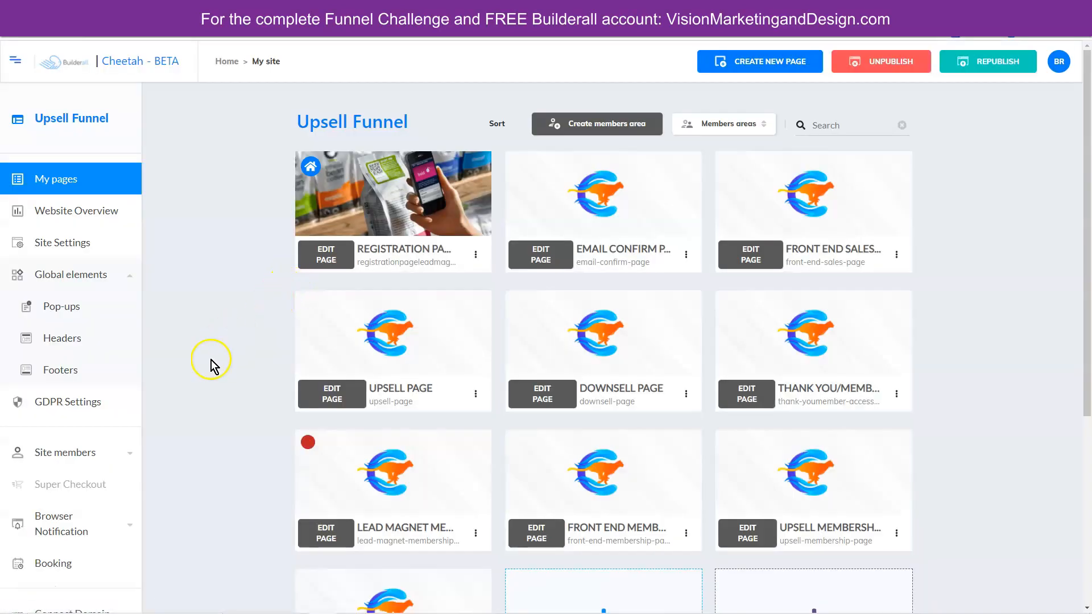
# - Start another members area named "Front End Member Area LOCK" and give it a blue color of about RGB 26, 47, 203
pyautogui.scroll(-5, 220, 346)
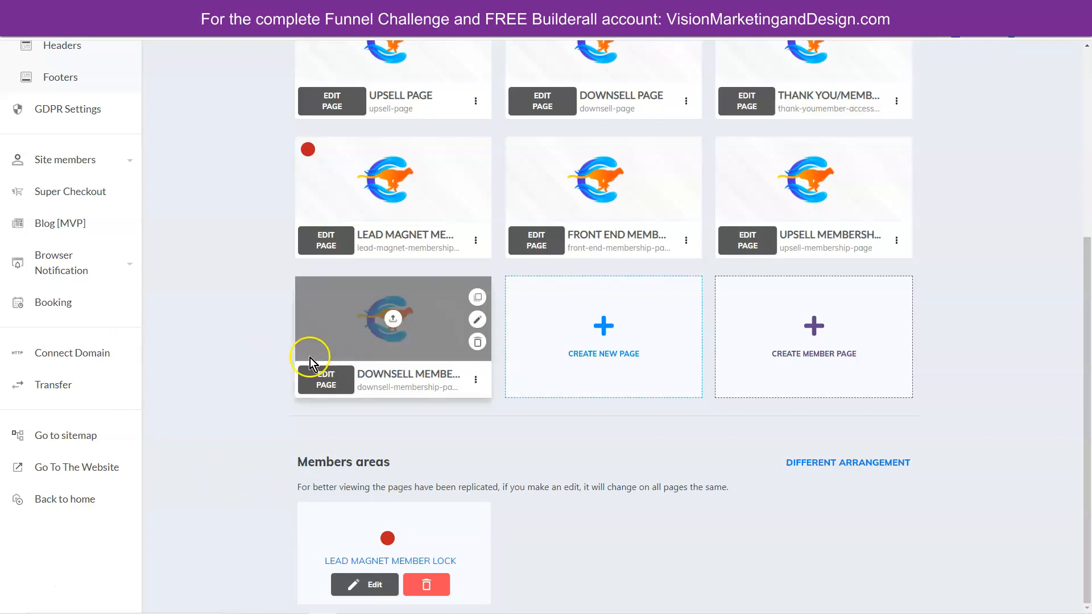
pyautogui.scroll(5, 268, 354)
pyautogui.click(611, 124)
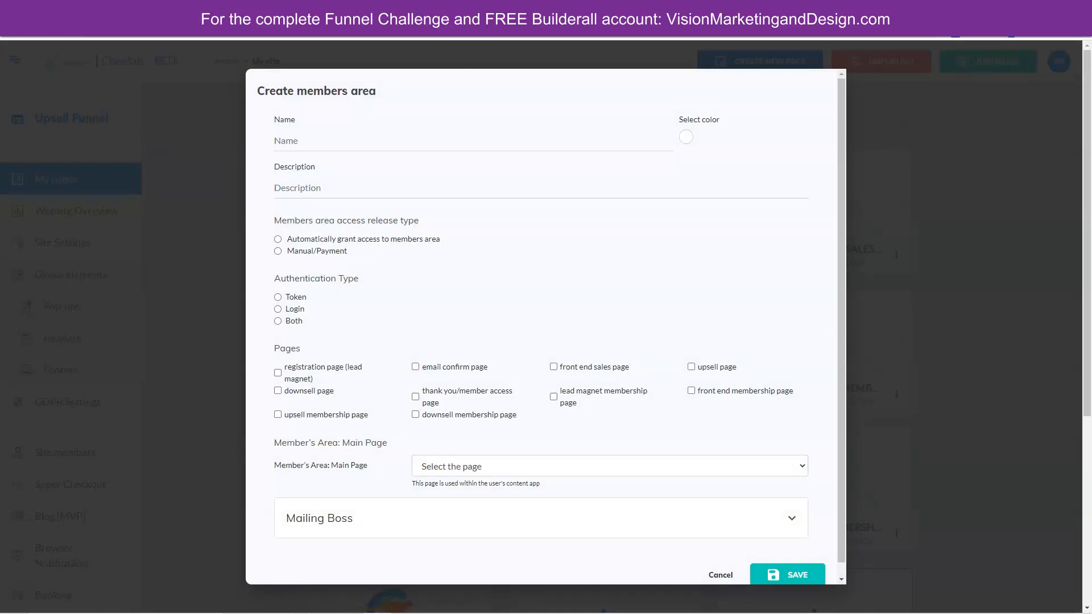
pyautogui.click(280, 140)
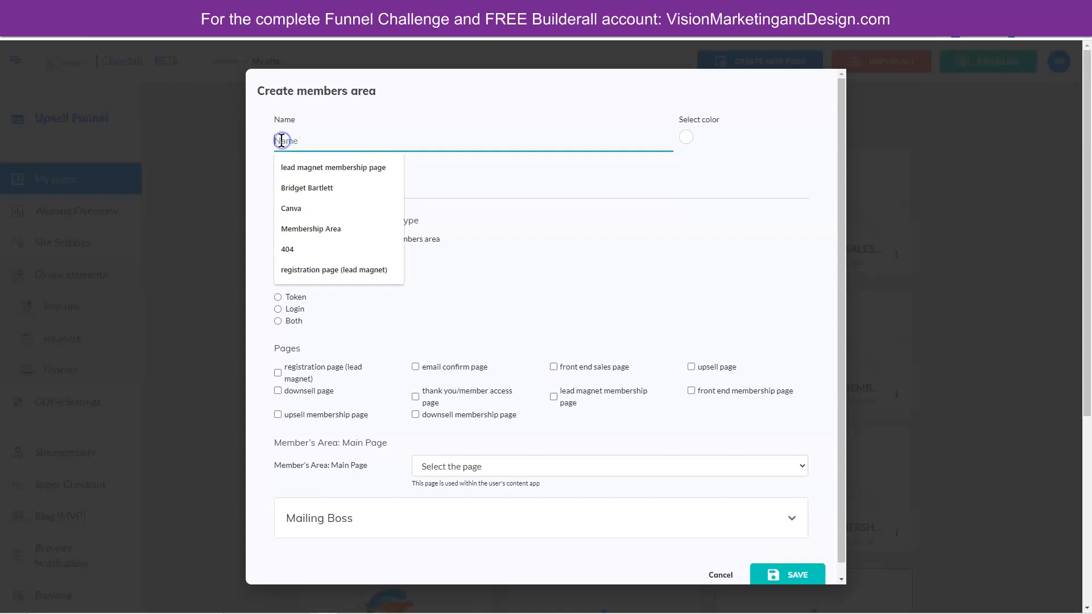
pyautogui.hotkey('ctrl', 'v')
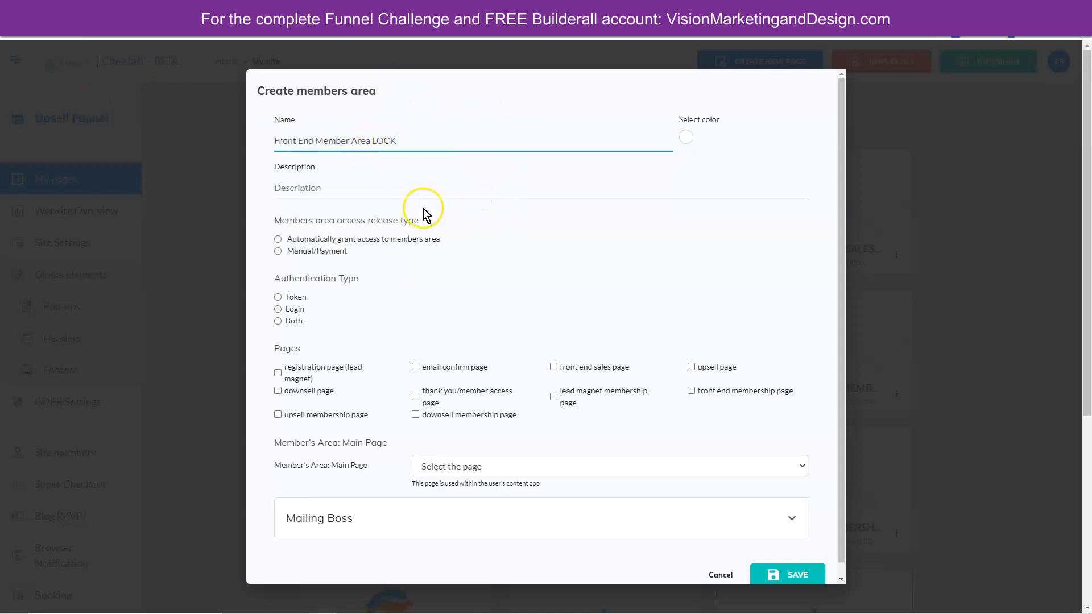
pyautogui.click(687, 138)
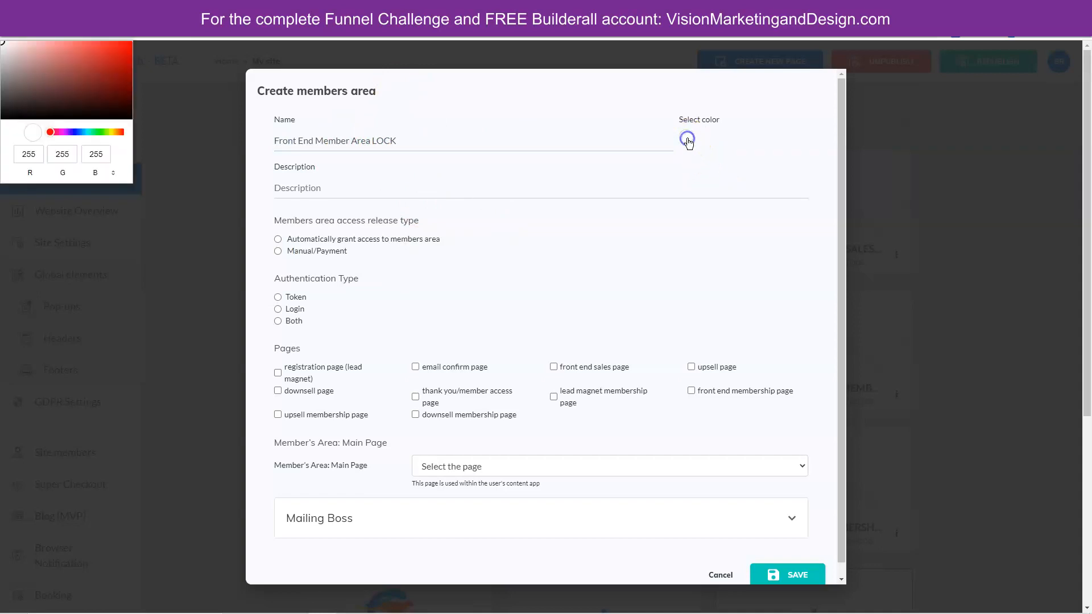
pyautogui.click(77, 132)
pyautogui.moveTo(94, 72); pyautogui.dragTo(114, 57)
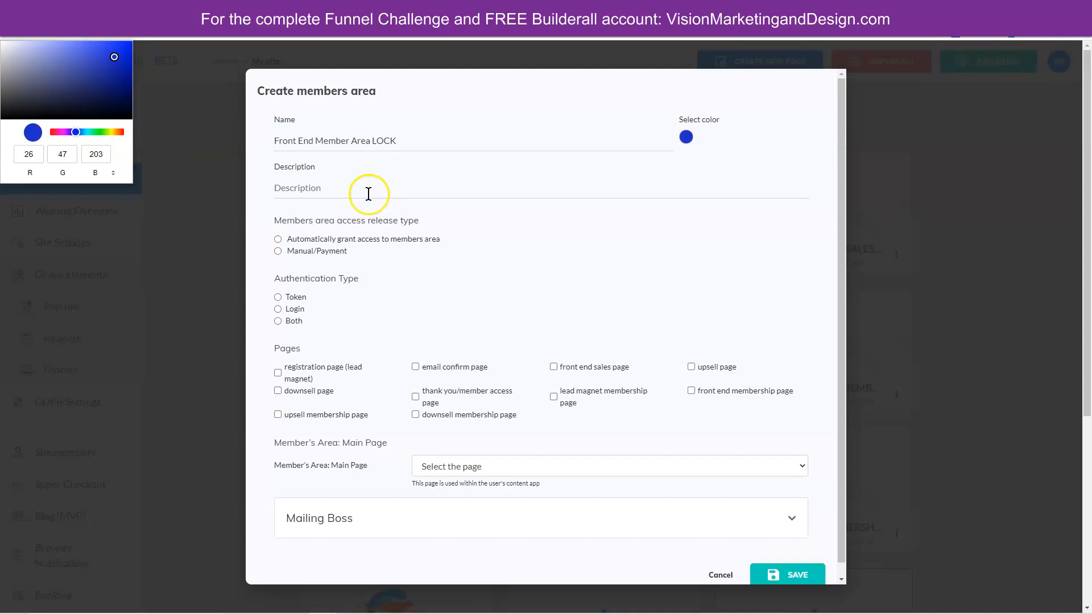
# - Enter "Front End Member Area LOCK" as the description and set Manual/Payment access release with Login authentication
pyautogui.click(323, 188)
pyautogui.hotkey('ctrl', 'v')
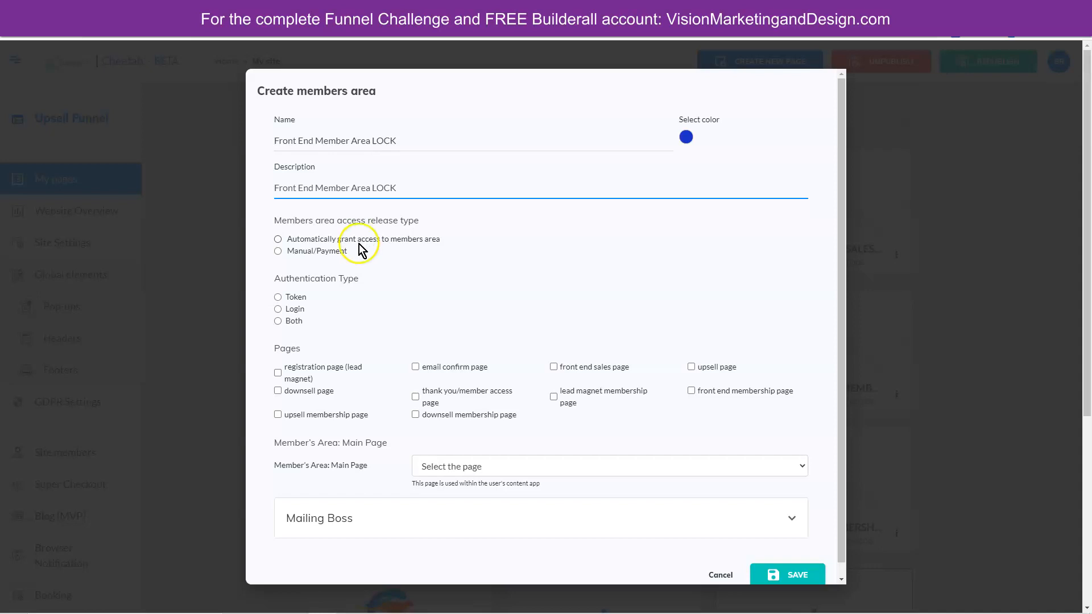
pyautogui.click(277, 251)
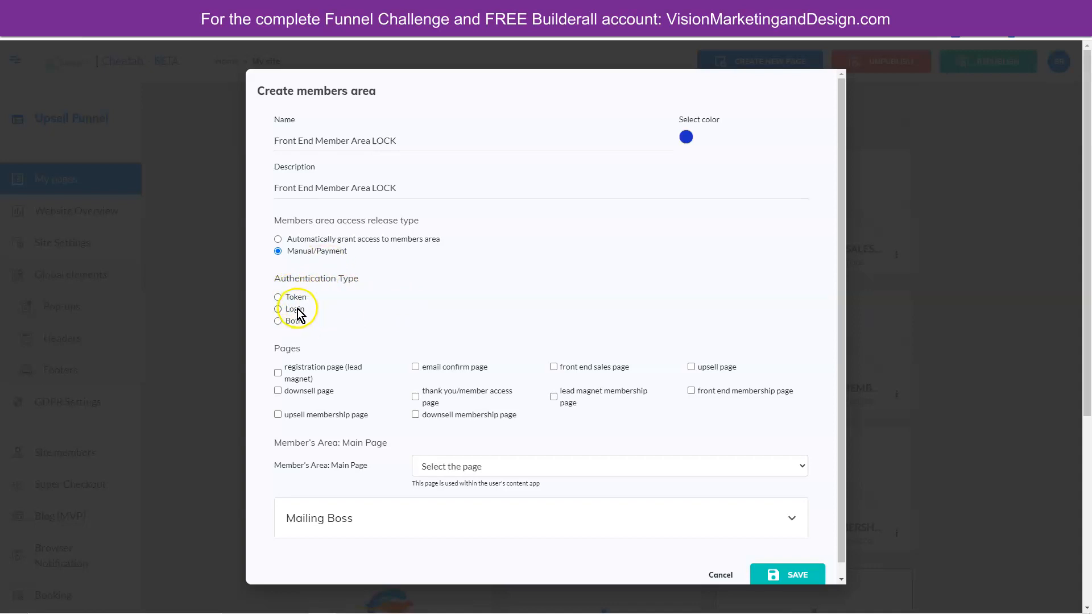
pyautogui.click(278, 309)
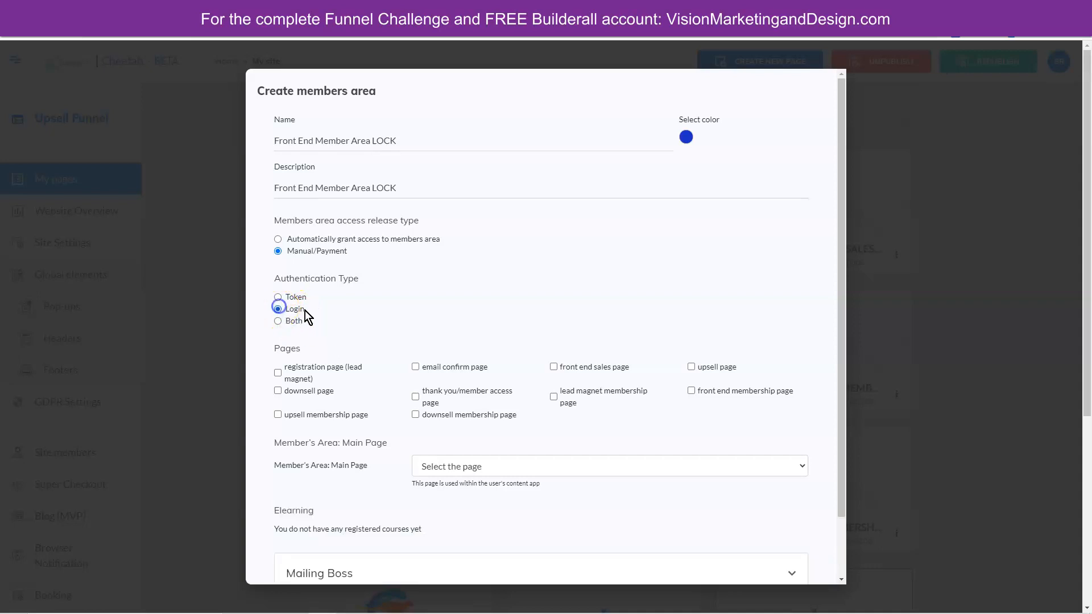
# - Assign the front end membership page, set the main page to thank you/member access page, and save the members area
pyautogui.scroll(-1, 401, 311)
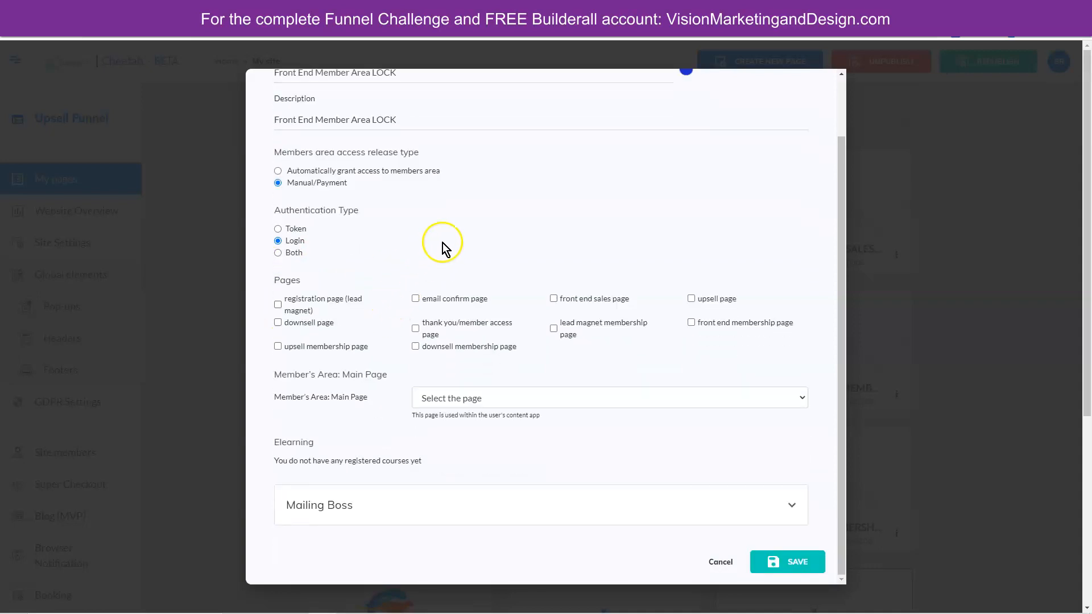
pyautogui.click(691, 325)
pyautogui.click(475, 398)
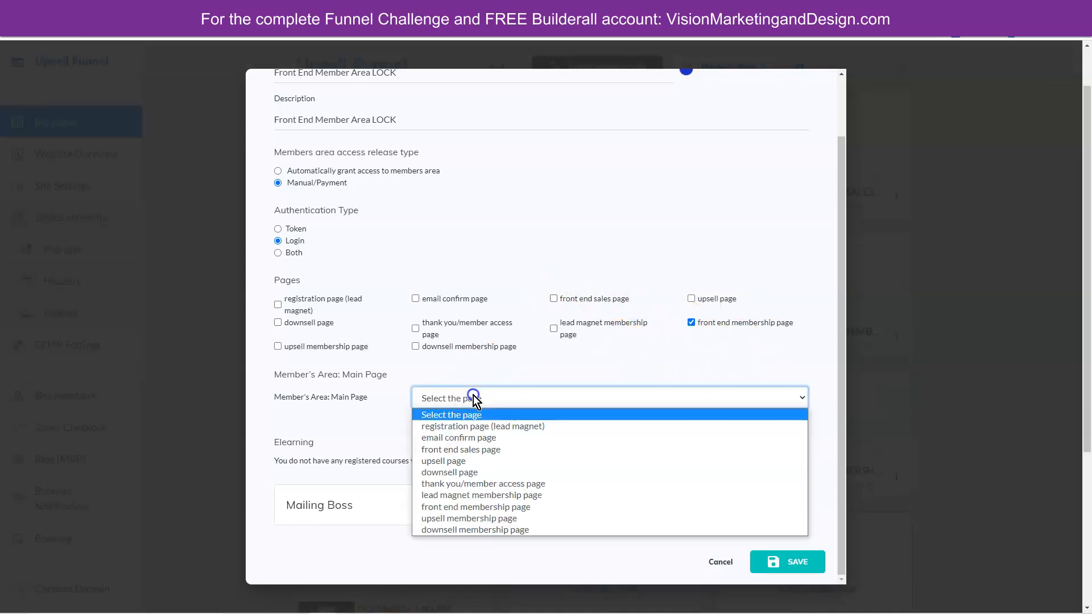
pyautogui.click(486, 484)
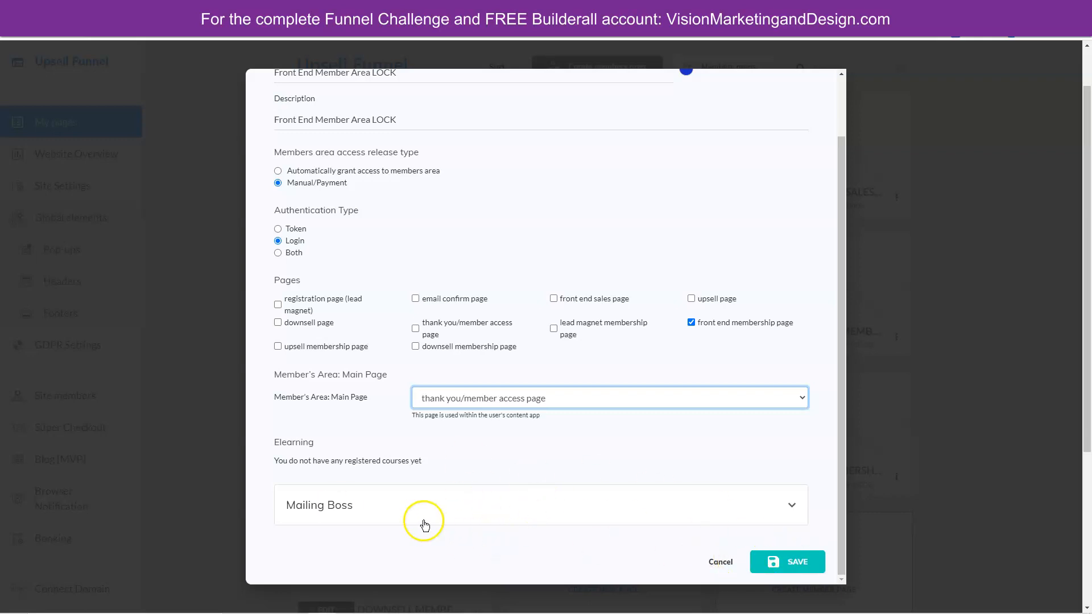
pyautogui.click(780, 560)
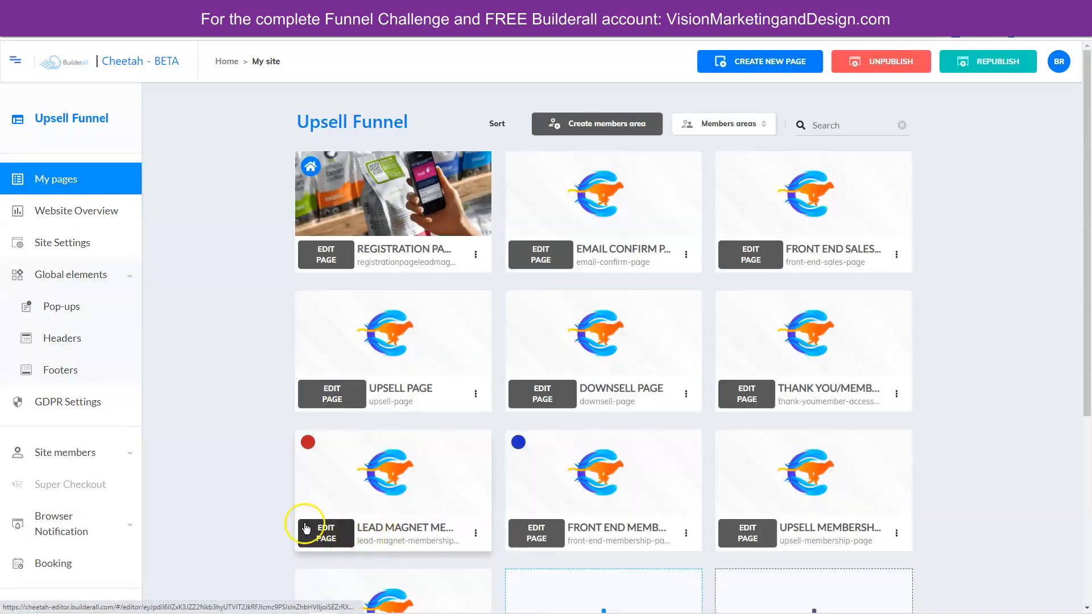
pyautogui.scroll(-5, 236, 493)
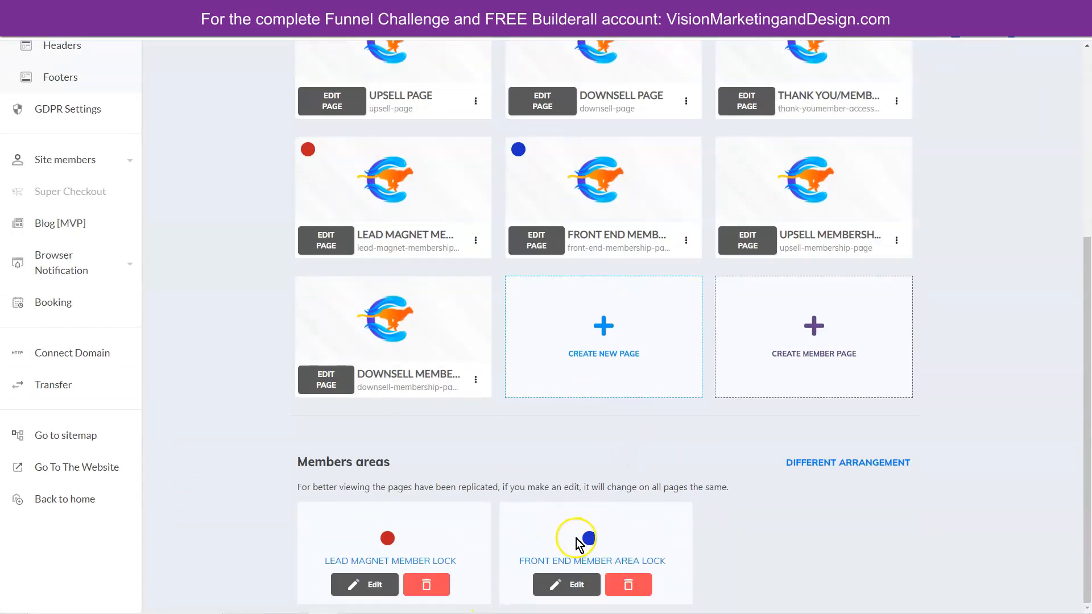
pyautogui.scroll(1, 976, 537)
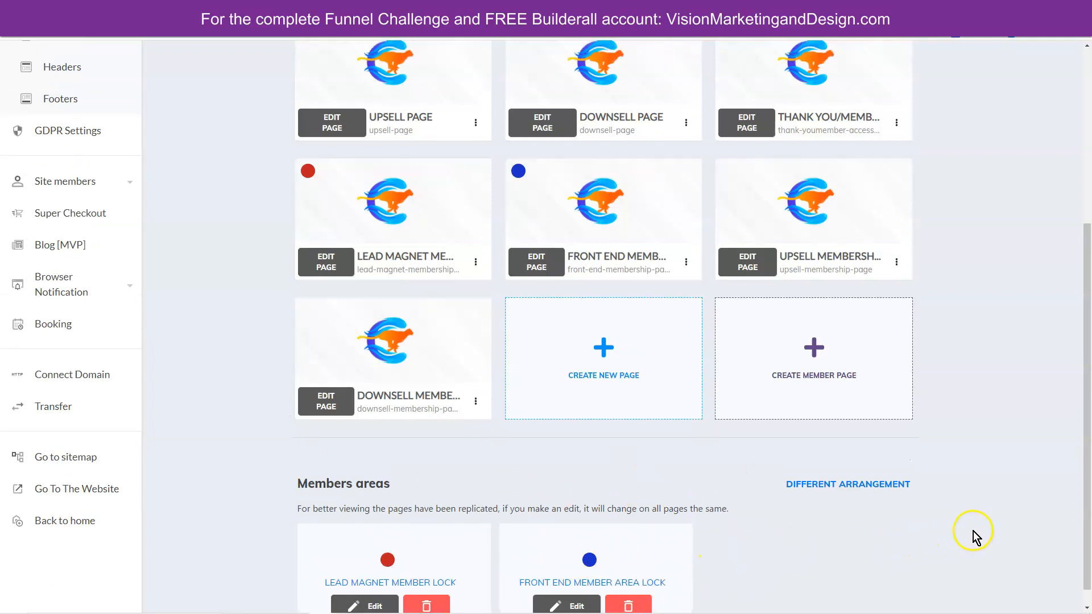
pyautogui.scroll(5, 976, 537)
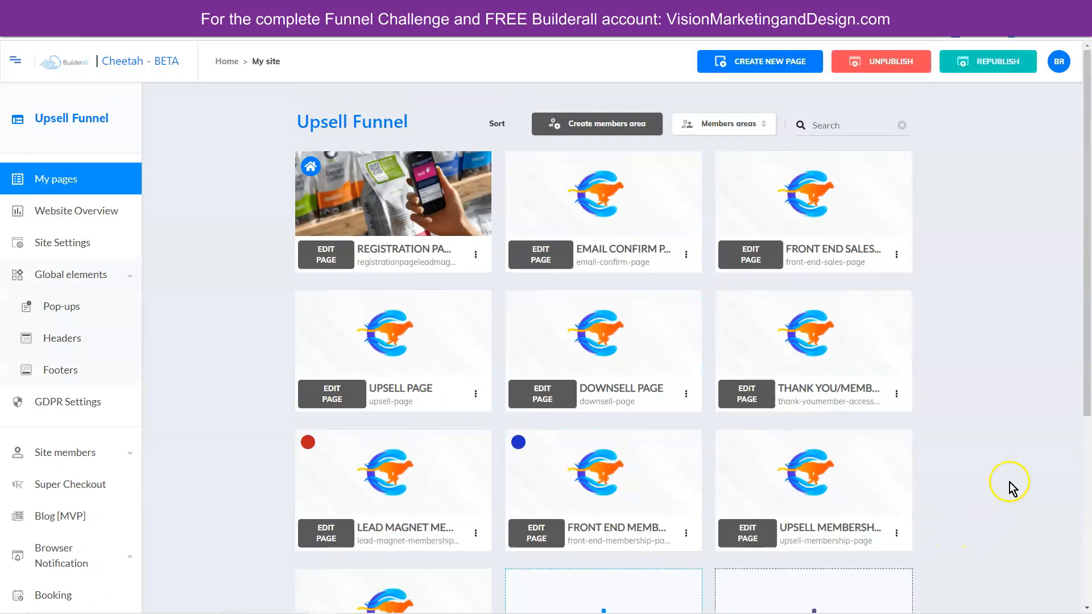
# - Start another members area named "Upsell Member Area LOCK" and give it a green color of about RGB 32, 223, 64
pyautogui.click(592, 126)
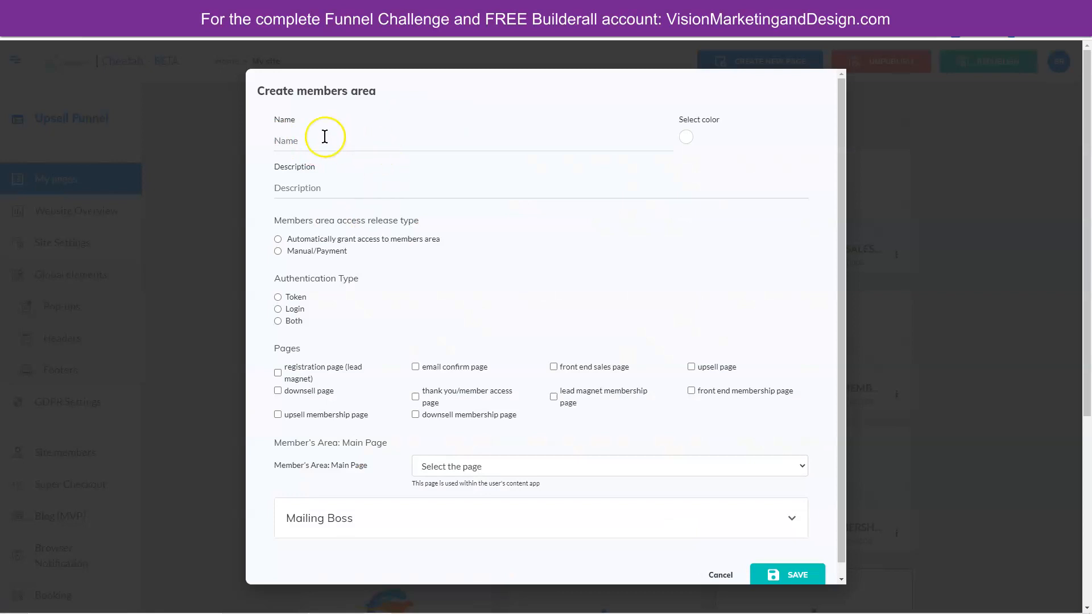
pyautogui.click(283, 142)
pyautogui.rightClick(282, 142)
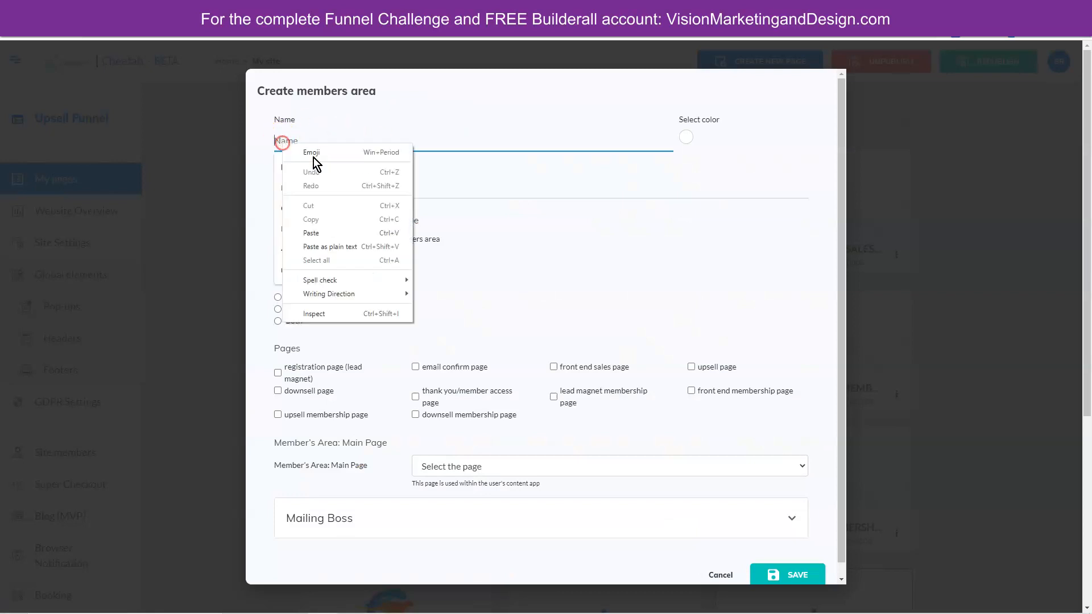
pyautogui.click(349, 232)
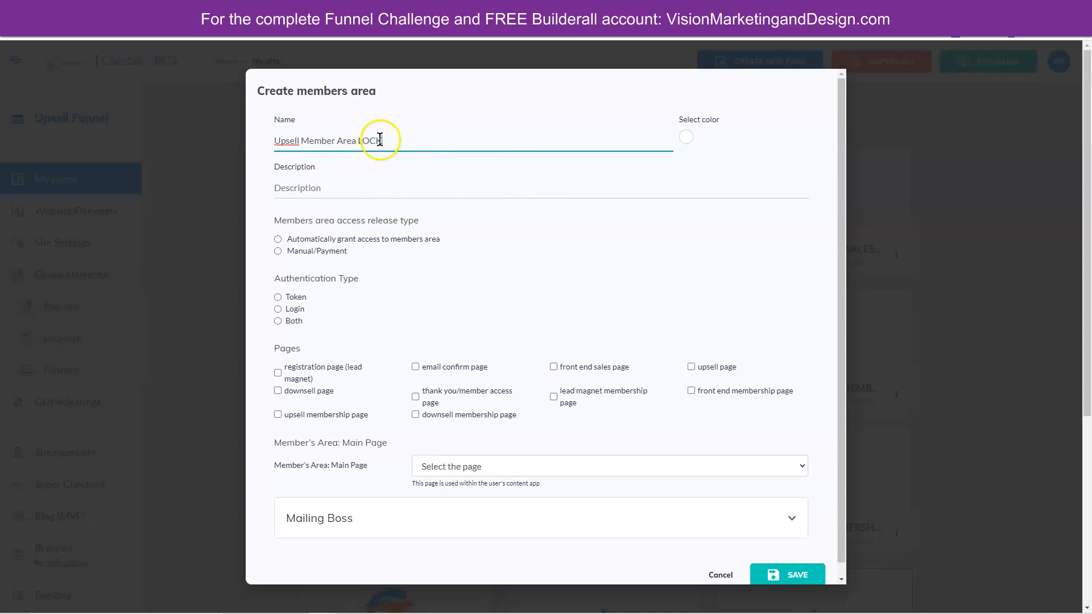
pyautogui.click(686, 139)
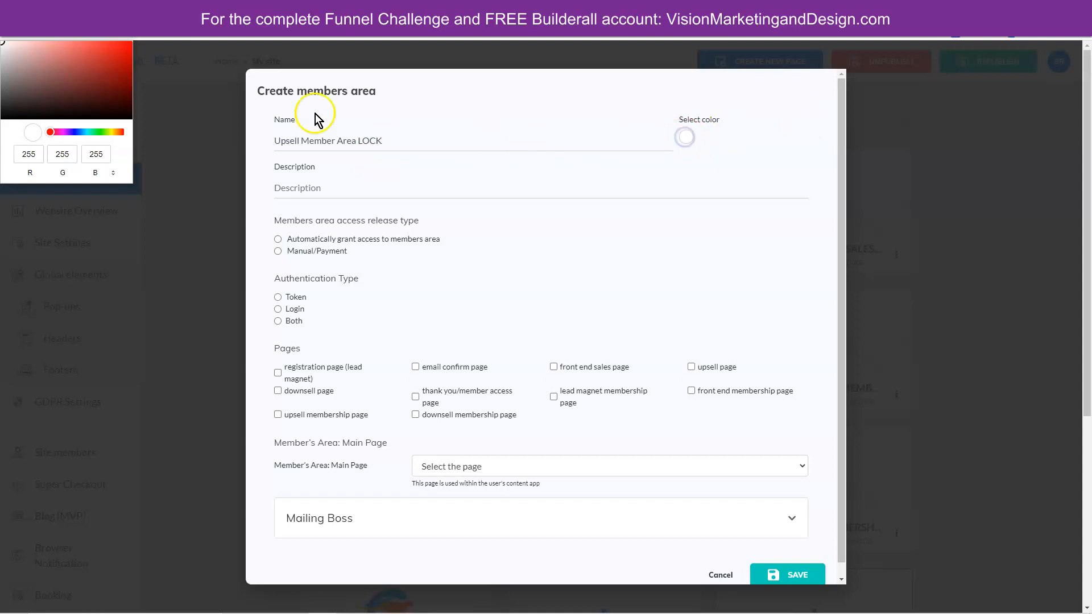
pyautogui.click(98, 131)
pyautogui.click(108, 66)
pyautogui.click(113, 52)
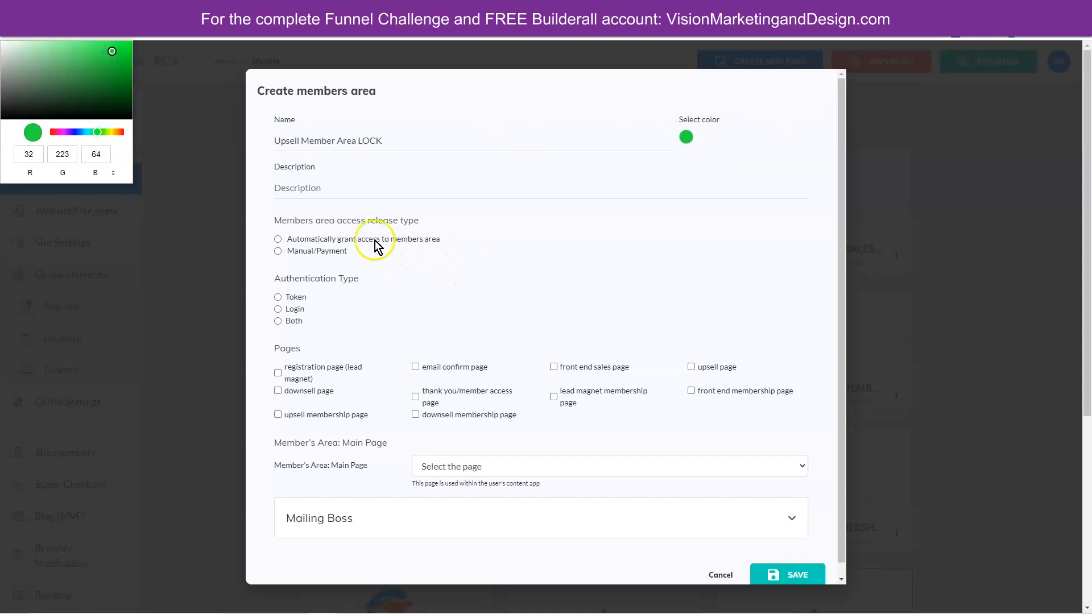
# - Enter "Upsell Member Area LOCK" as the description and set Manual/Payment access release with Login authentication
pyautogui.click(293, 185)
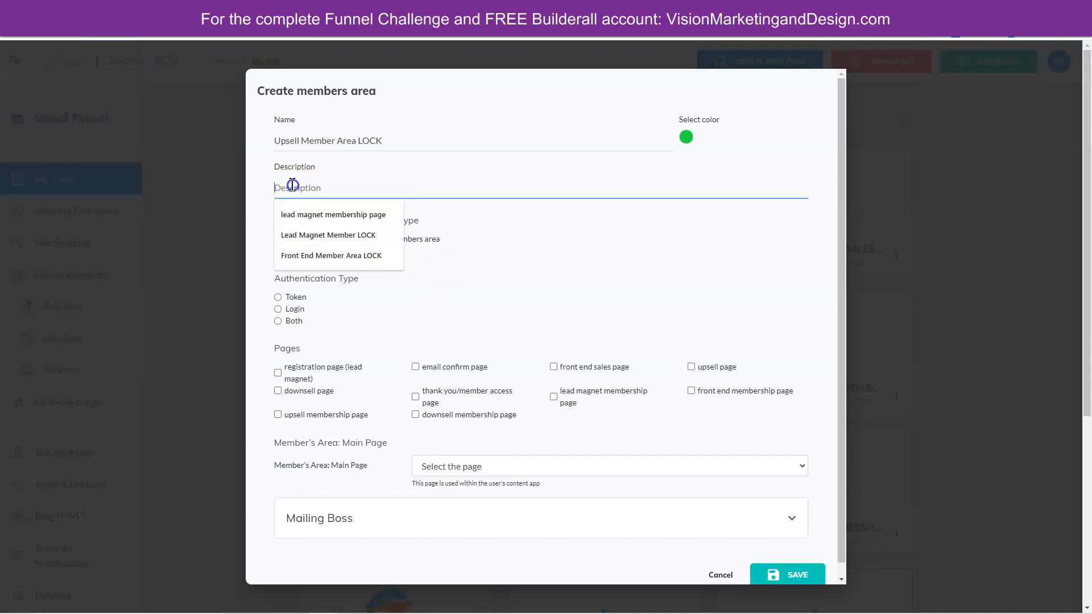
pyautogui.write('Upsell Member Area LOCK')
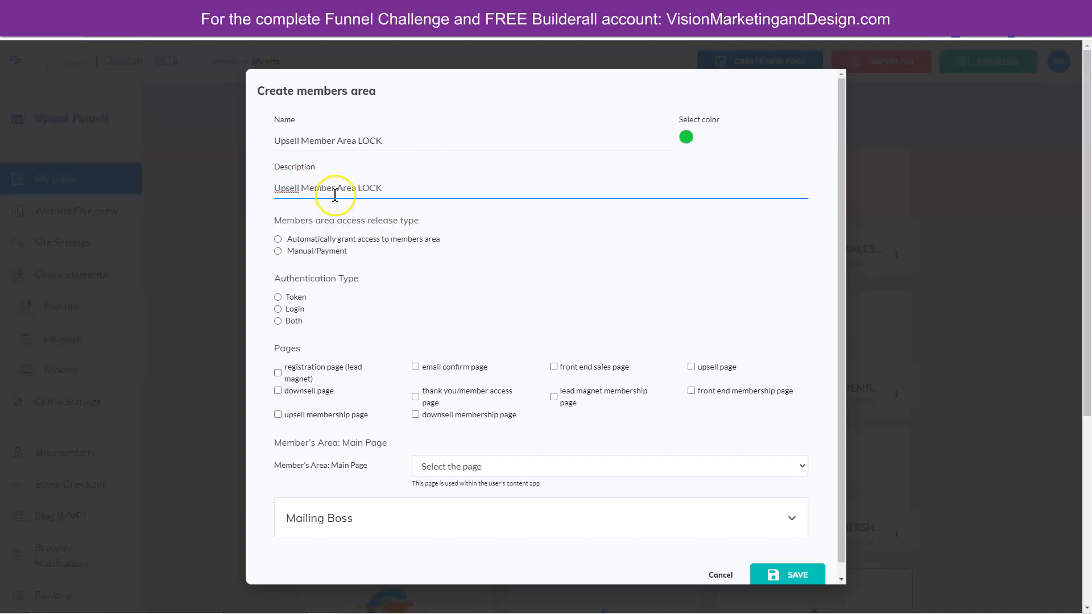
pyautogui.click(278, 251)
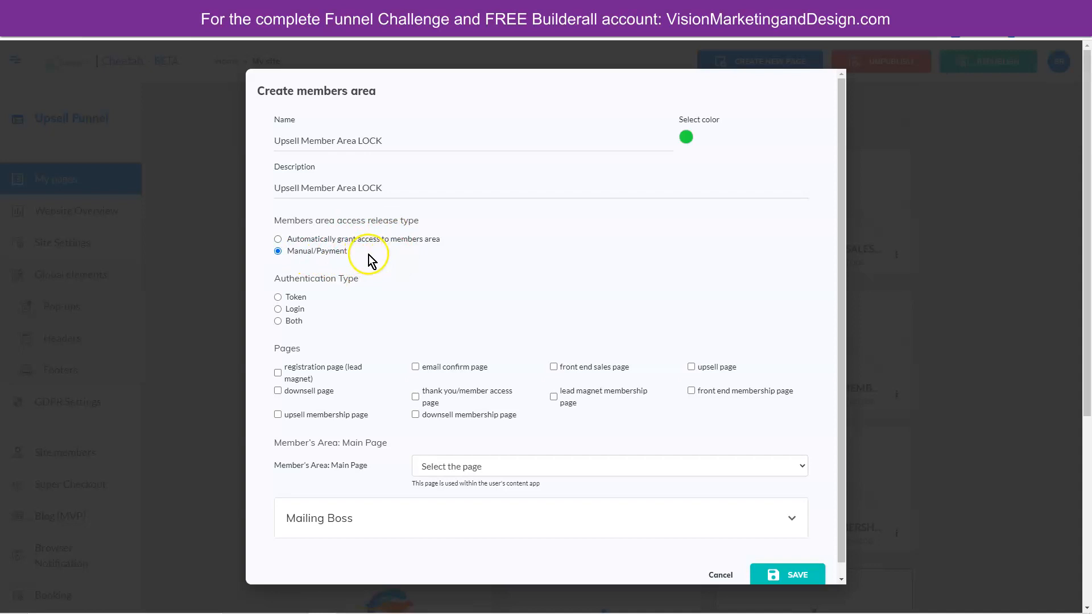
pyautogui.click(278, 309)
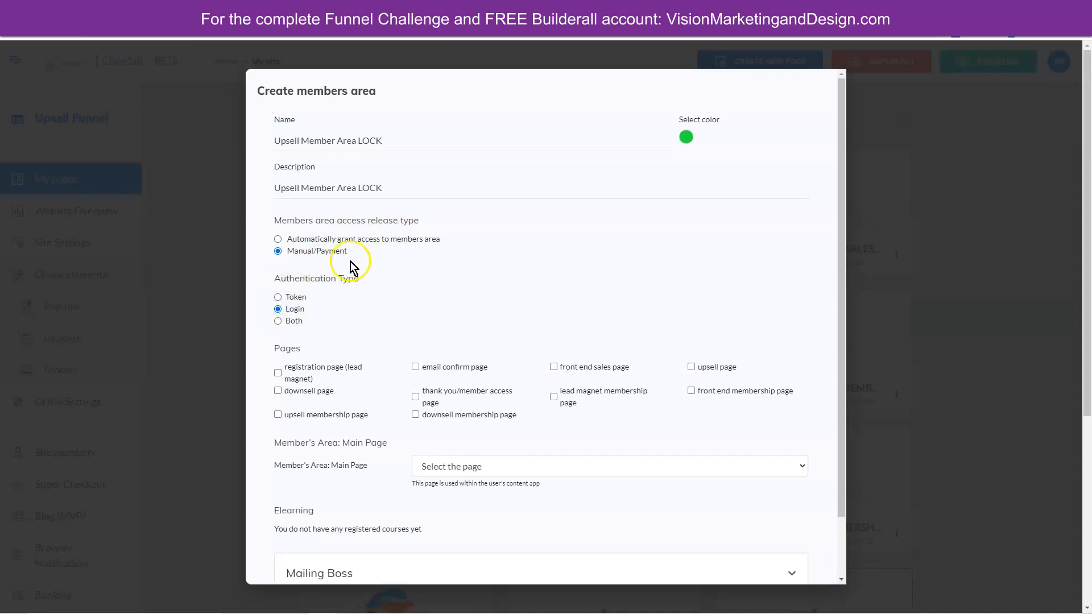
# - Assign the upsell membership page, set the main page to thank you/member access page, and save the members area
pyautogui.scroll(-1, 312, 301)
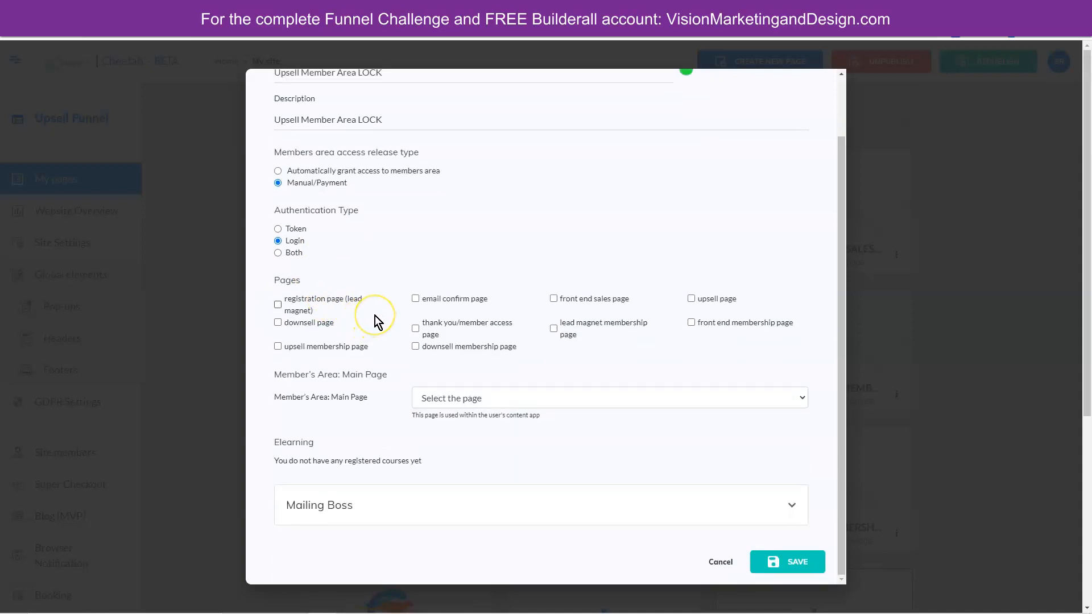
pyautogui.scroll(1, 381, 315)
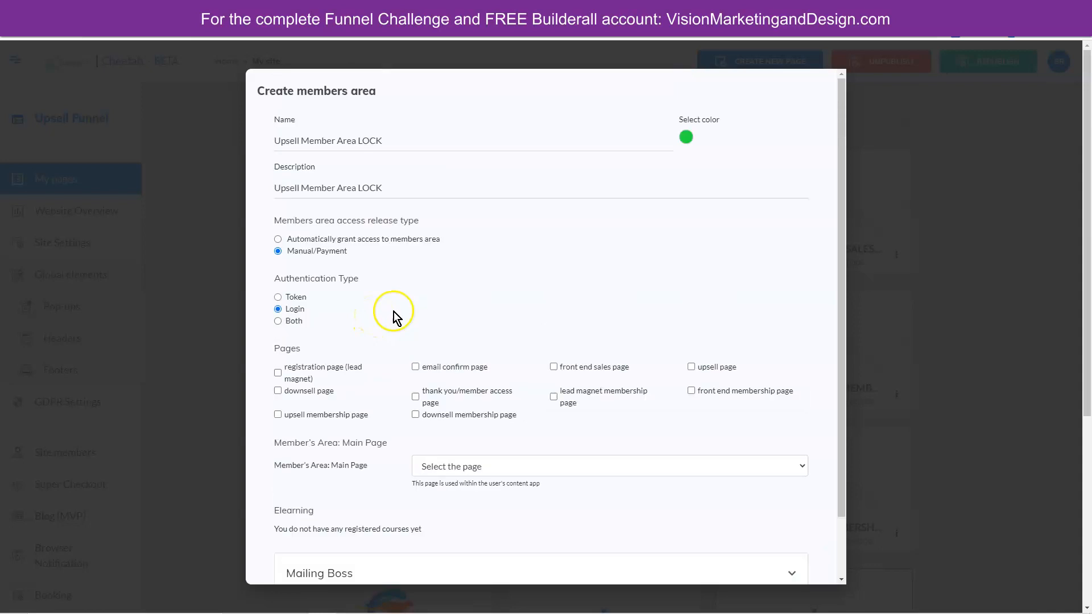
pyautogui.scroll(-1, 392, 312)
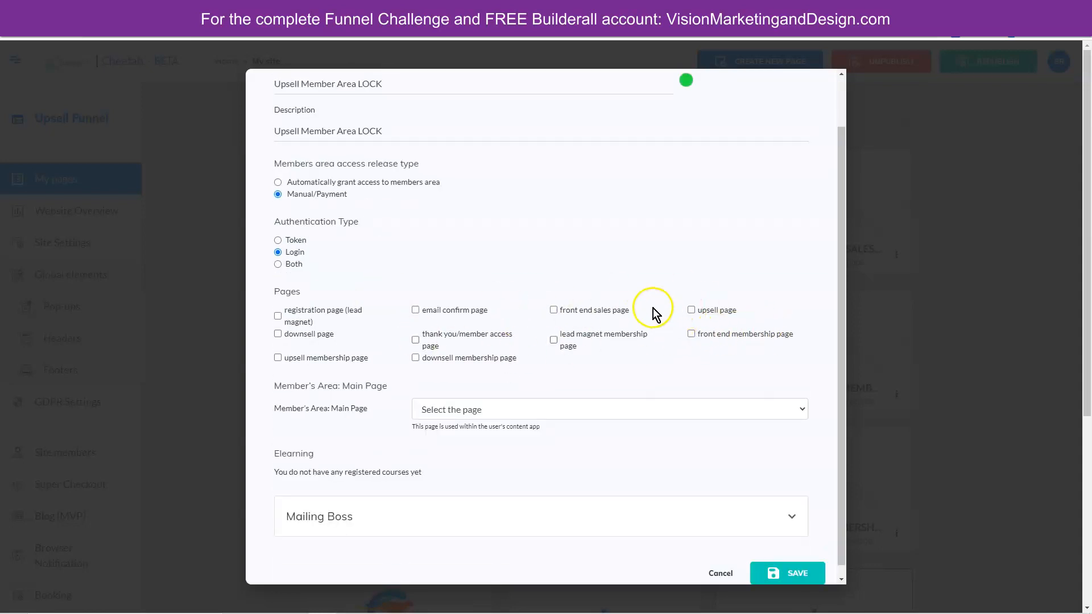
pyautogui.click(361, 359)
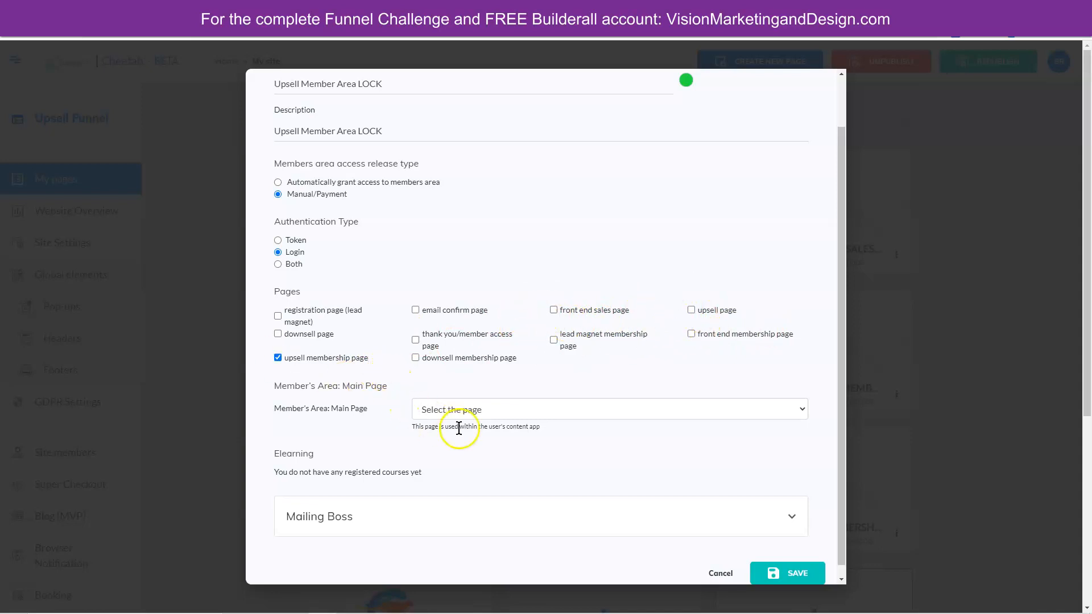
pyautogui.click(472, 409)
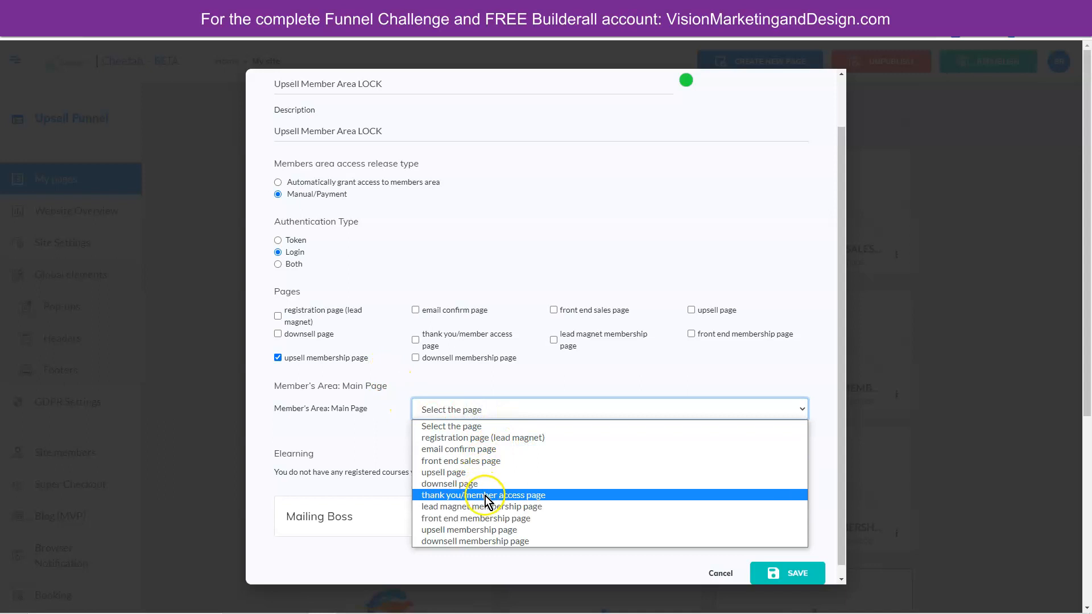
pyautogui.click(486, 494)
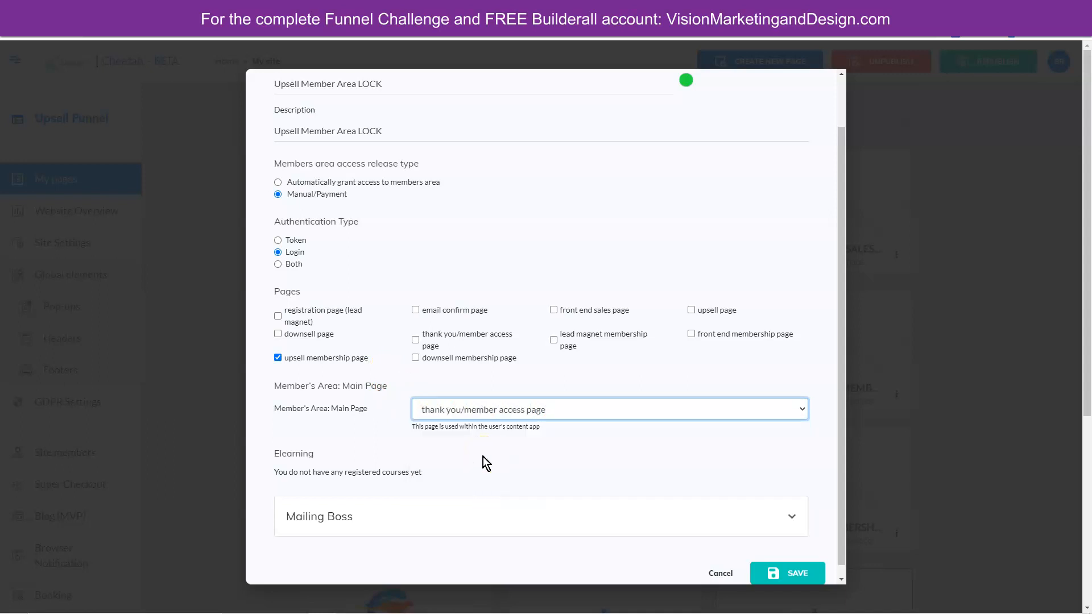
pyautogui.scroll(-1, 483, 458)
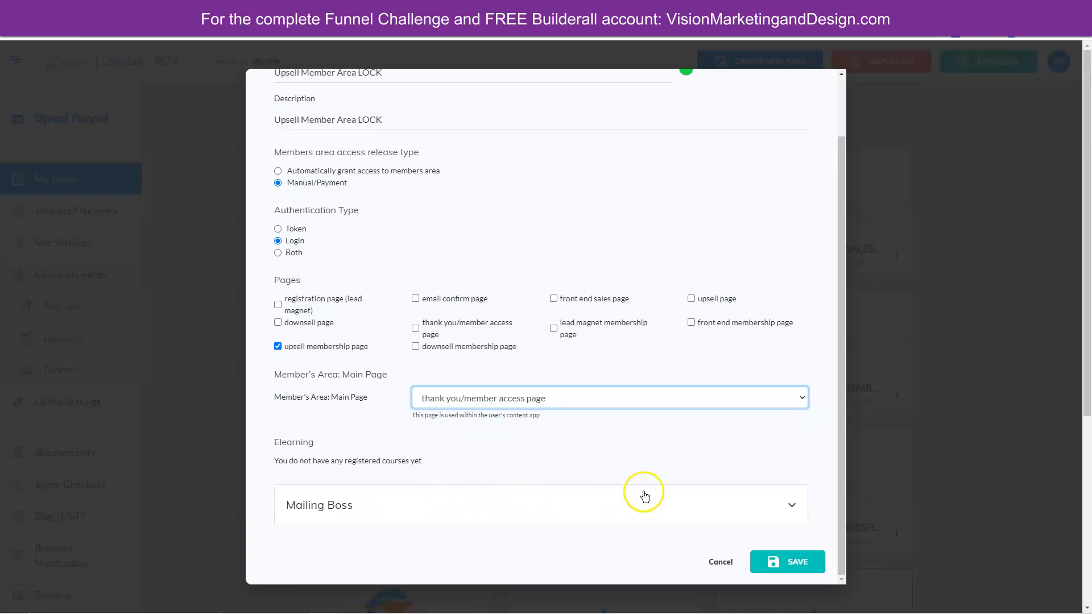
pyautogui.click(778, 563)
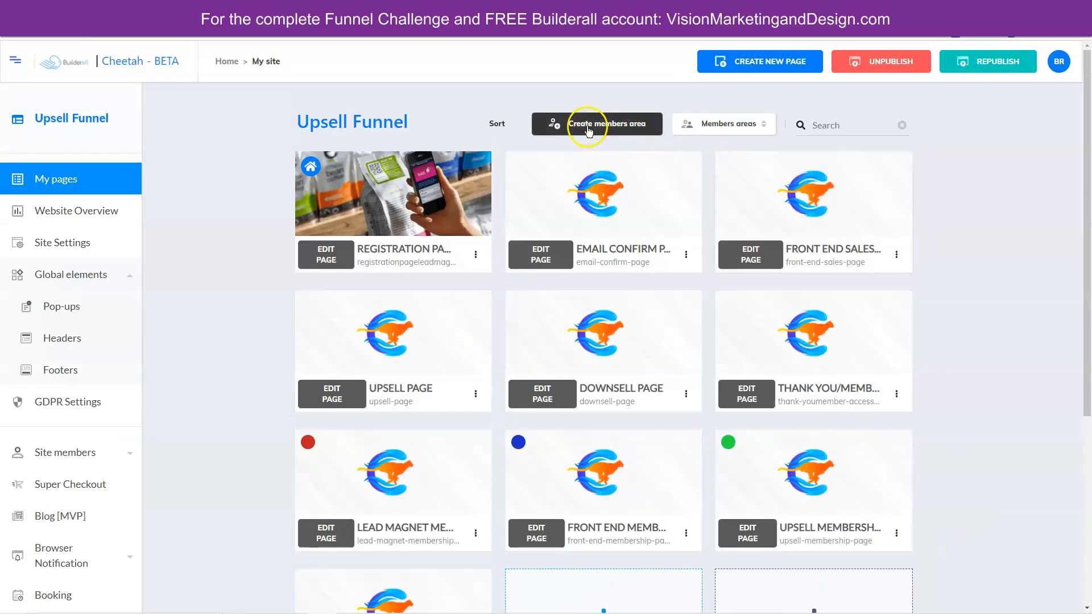
# - Start another members area with "Downsell Member Area LOCK" as both its name and description
pyautogui.click(588, 126)
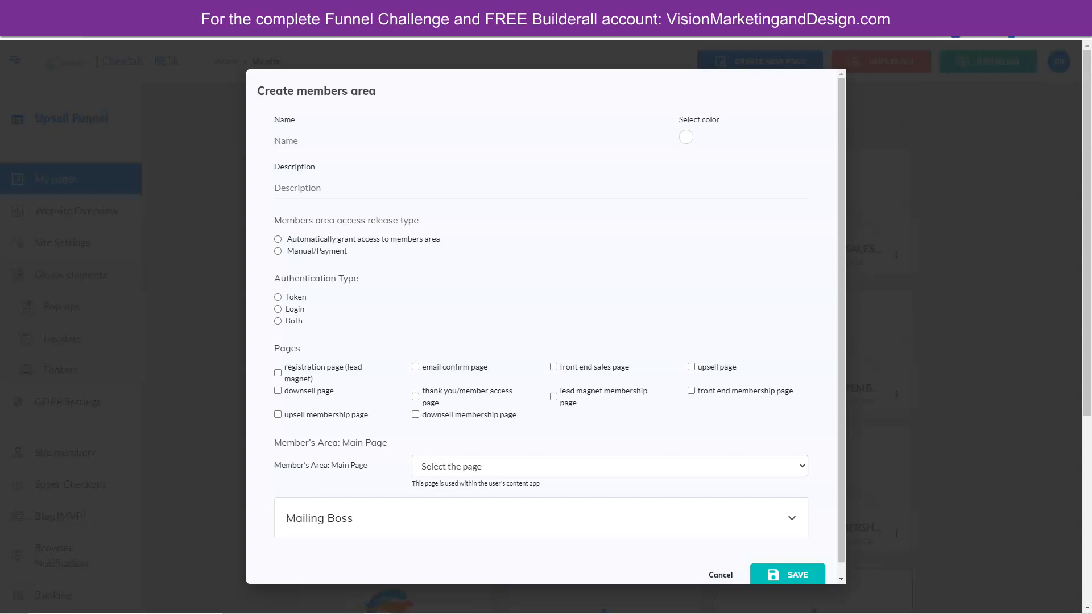
pyautogui.click(300, 140)
pyautogui.write('Downsell Member Area LOCK')
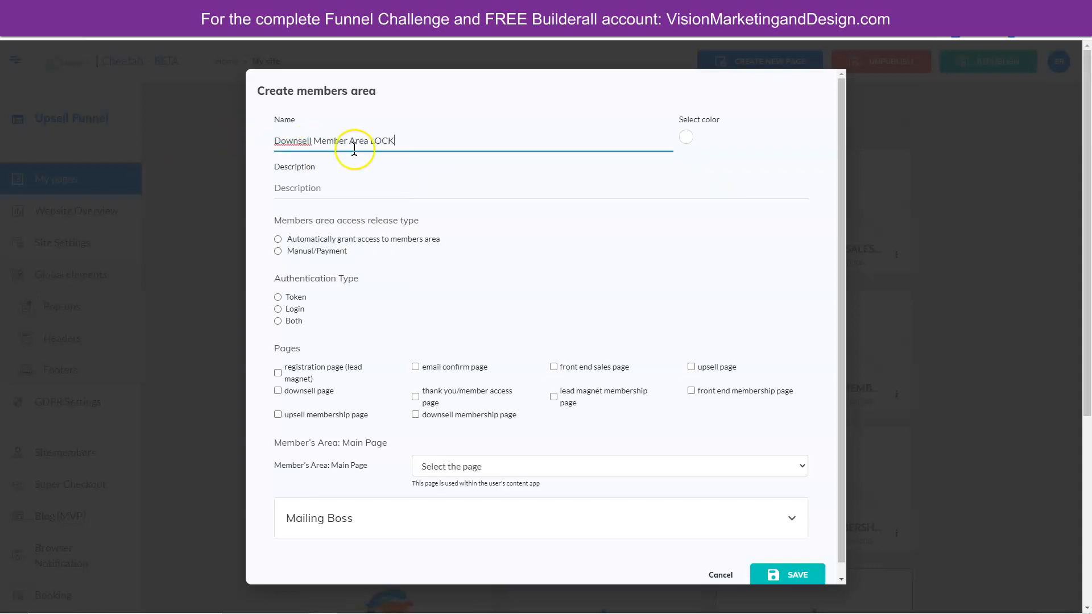
pyautogui.click(295, 188)
pyautogui.write('Downsell Member Area LOCK')
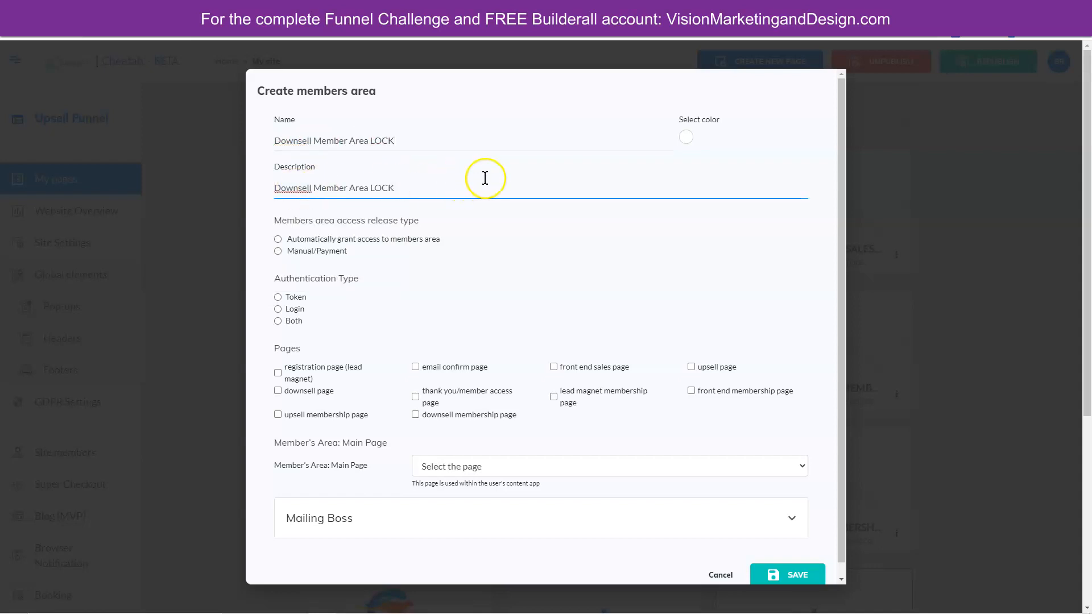
# - Give the members area a purple color of about RGB 140, 26, 193 and set Manual/Payment release with Login authentication
pyautogui.click(686, 138)
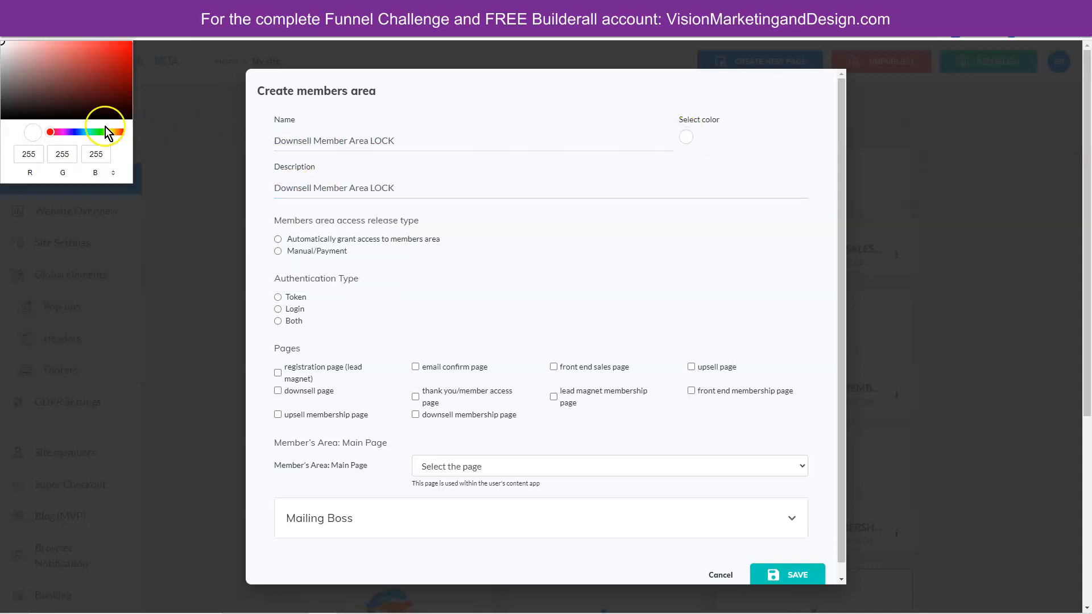
pyautogui.click(66, 132)
pyautogui.moveTo(96, 57); pyautogui.dragTo(113, 61)
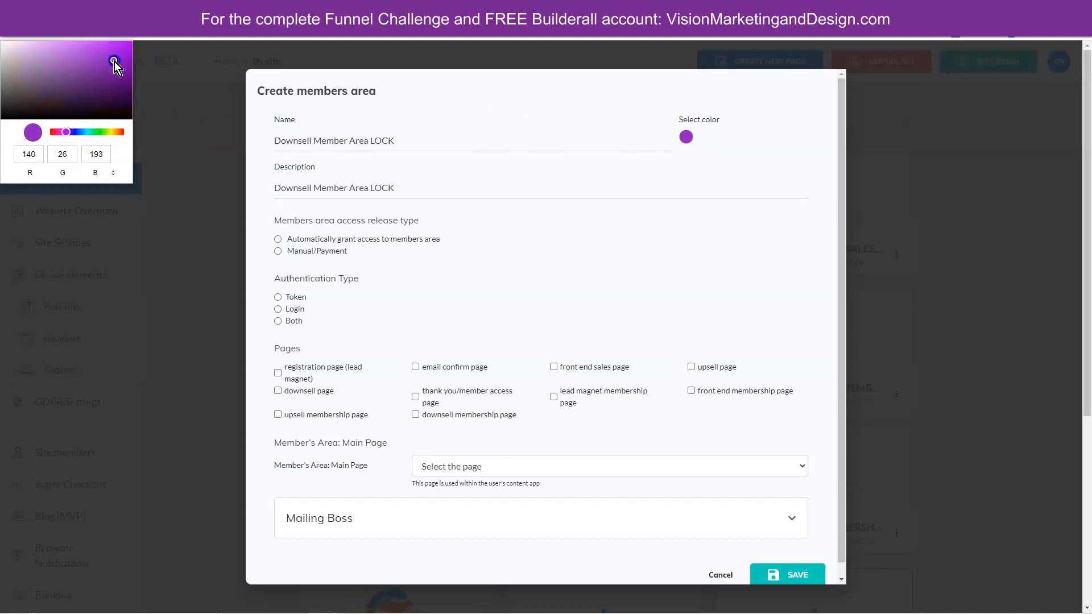
pyautogui.click(518, 263)
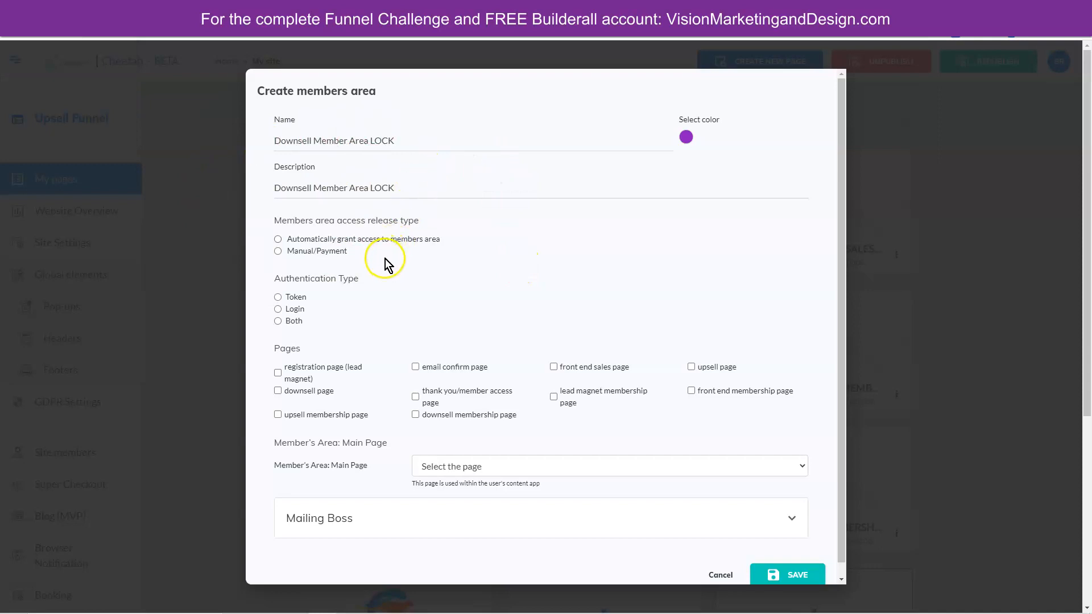
pyautogui.click(279, 251)
pyautogui.click(278, 308)
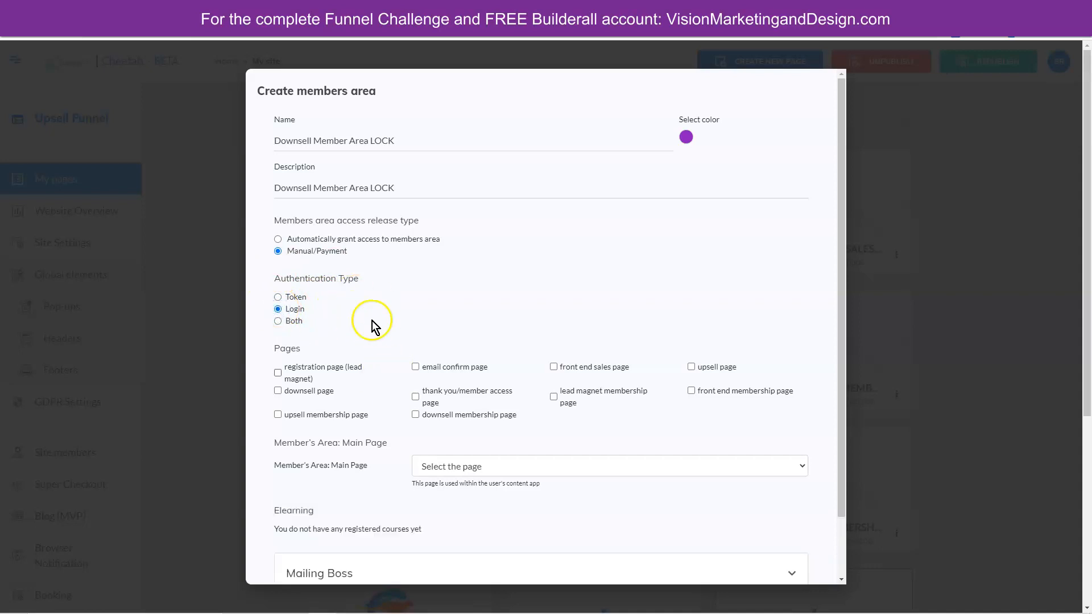
# - Assign the downsell membership page, set the main page to thank you/member access page, and save the members area
pyautogui.scroll(-1, 501, 298)
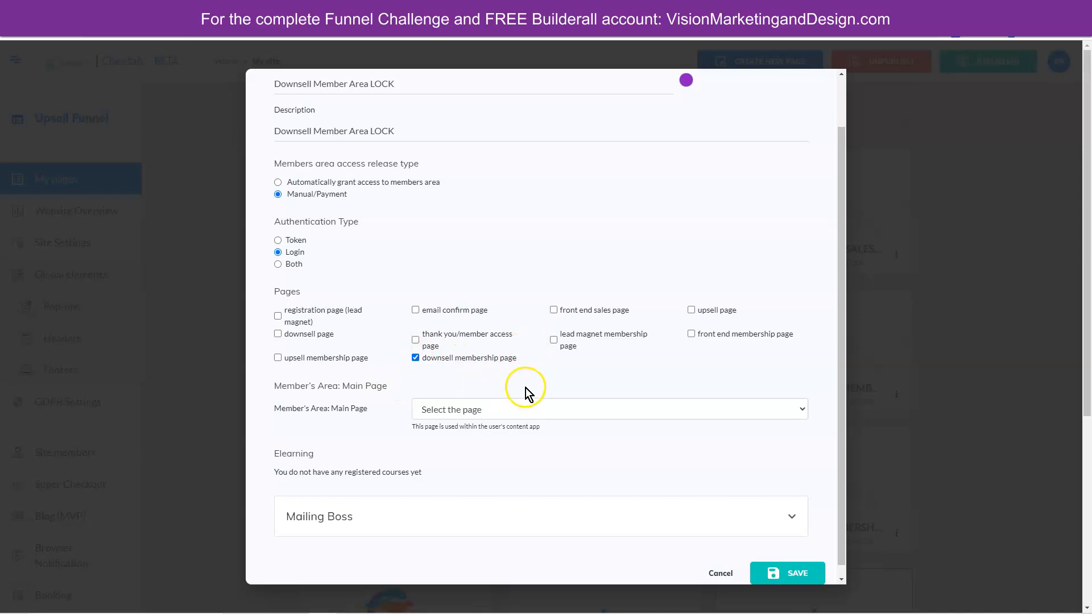
pyautogui.click(528, 408)
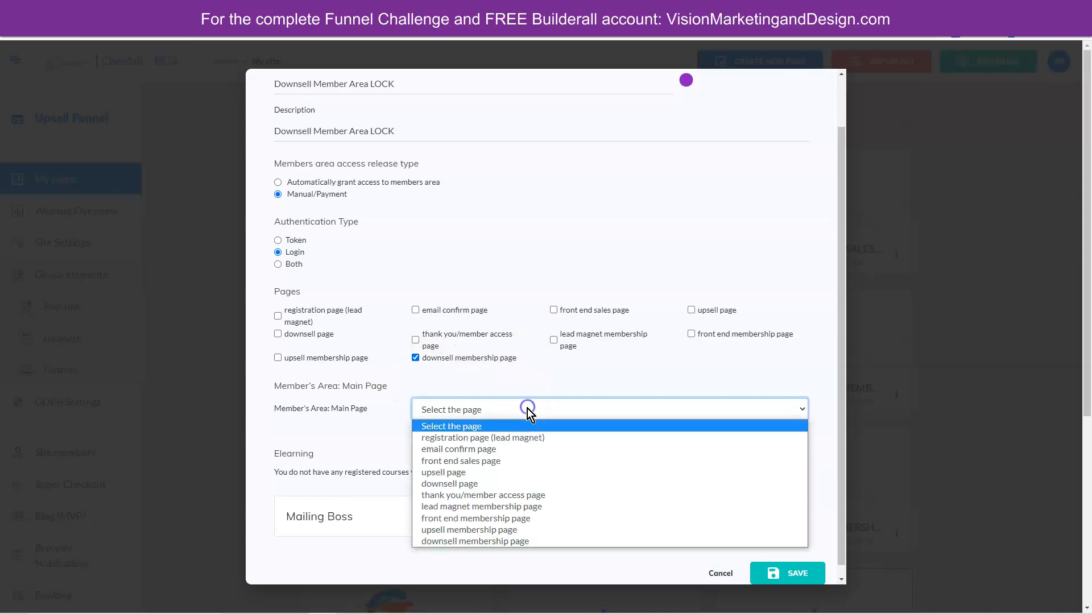
pyautogui.click(510, 494)
pyautogui.scroll(-2, 500, 443)
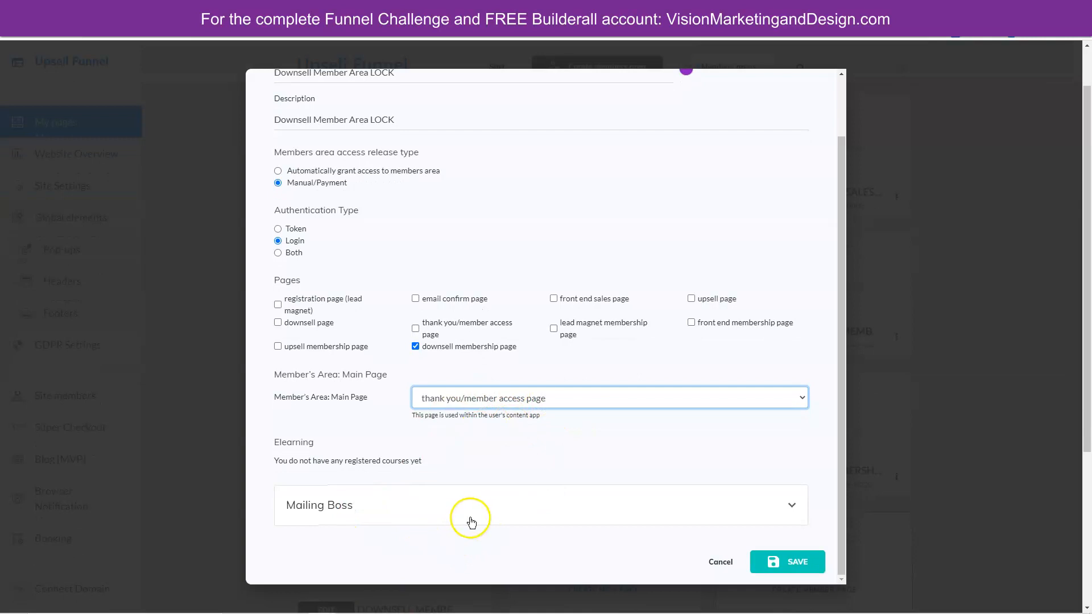
pyautogui.click(786, 563)
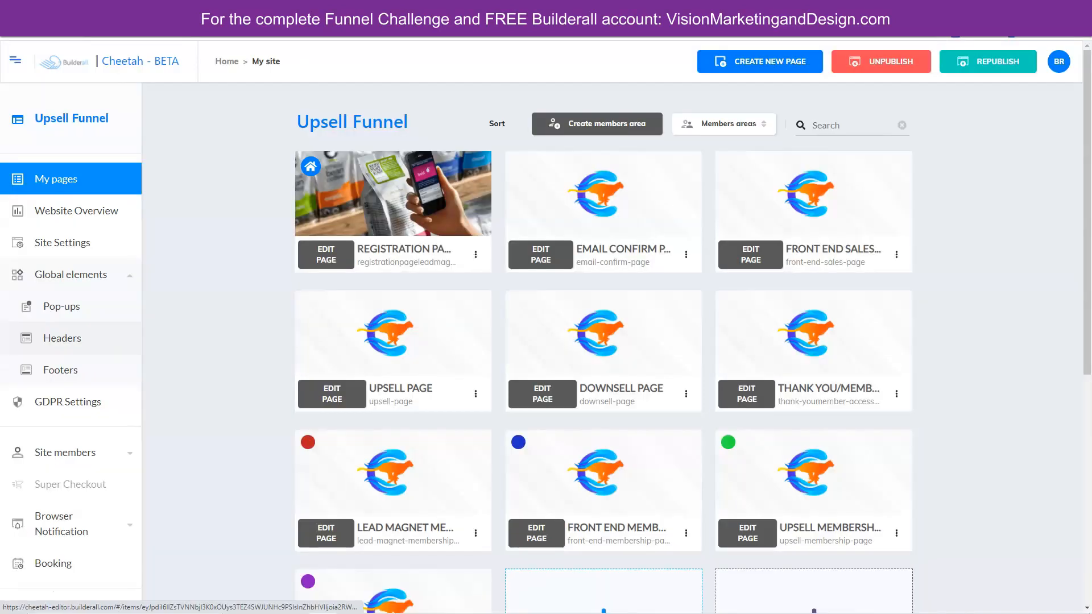
# - Review the members areas list and the settings of Lead Magnet Member LOCK, leaving them without changes
pyautogui.scroll(-7, 231, 398)
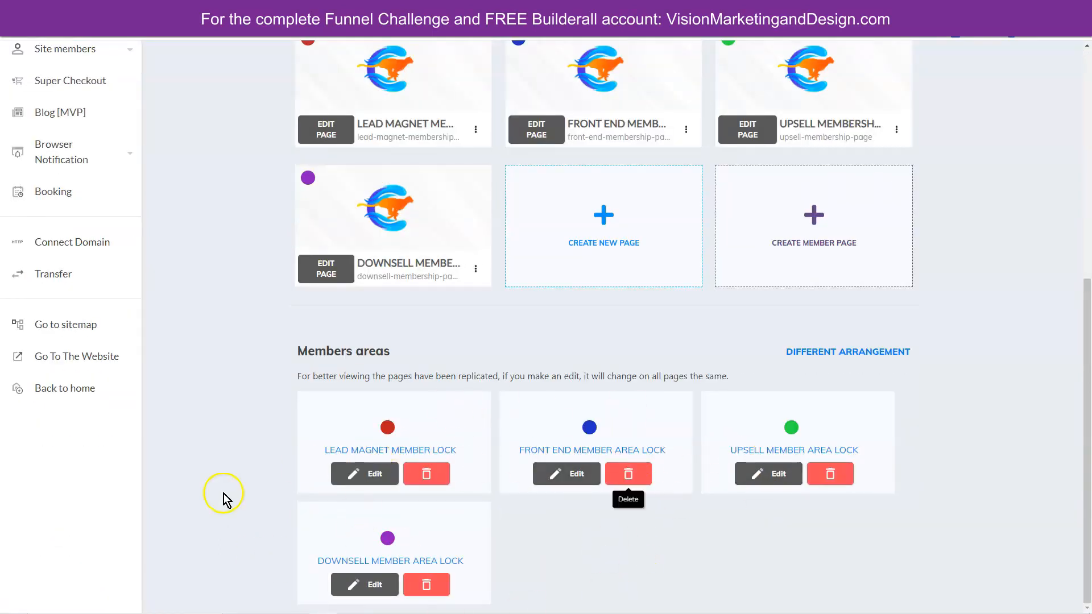
pyautogui.click(375, 476)
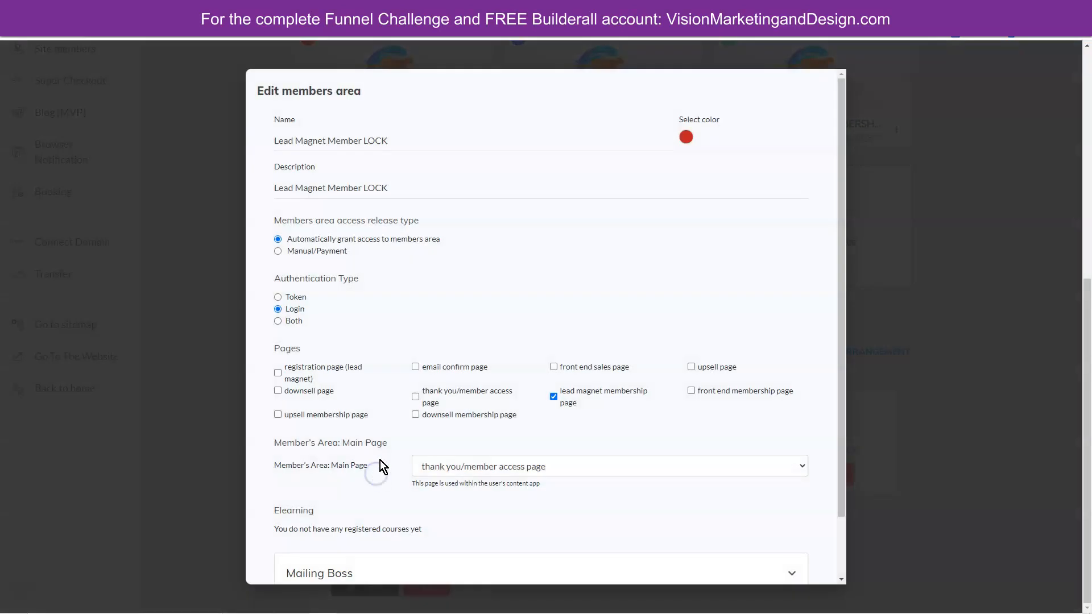
pyautogui.scroll(-2, 373, 412)
pyautogui.click(720, 562)
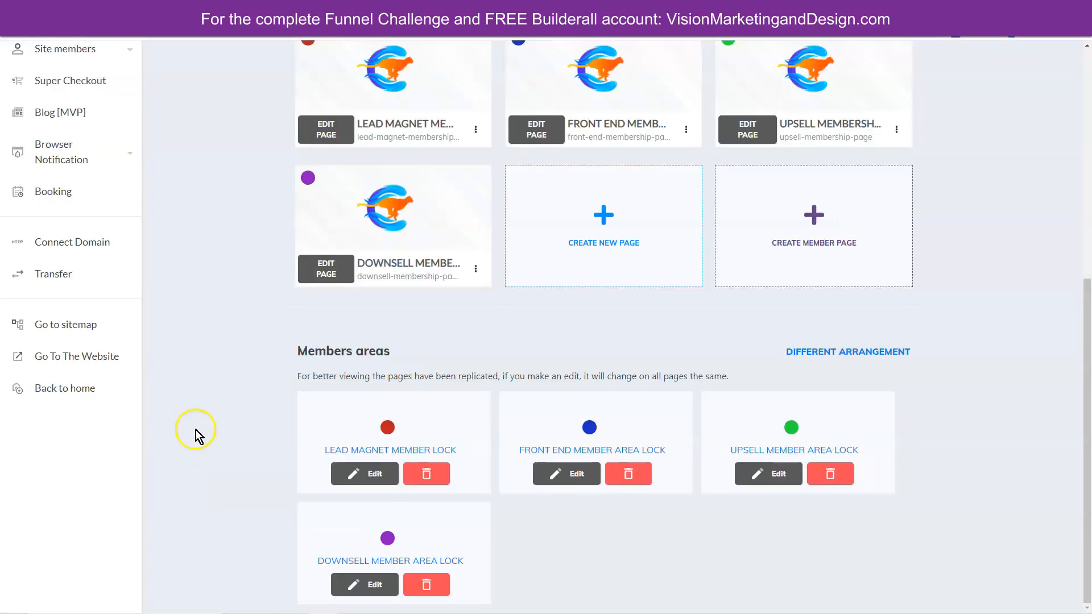
# - Create a new automatic email theme for the site members named "Upsell theme"
pyautogui.scroll(3, 193, 426)
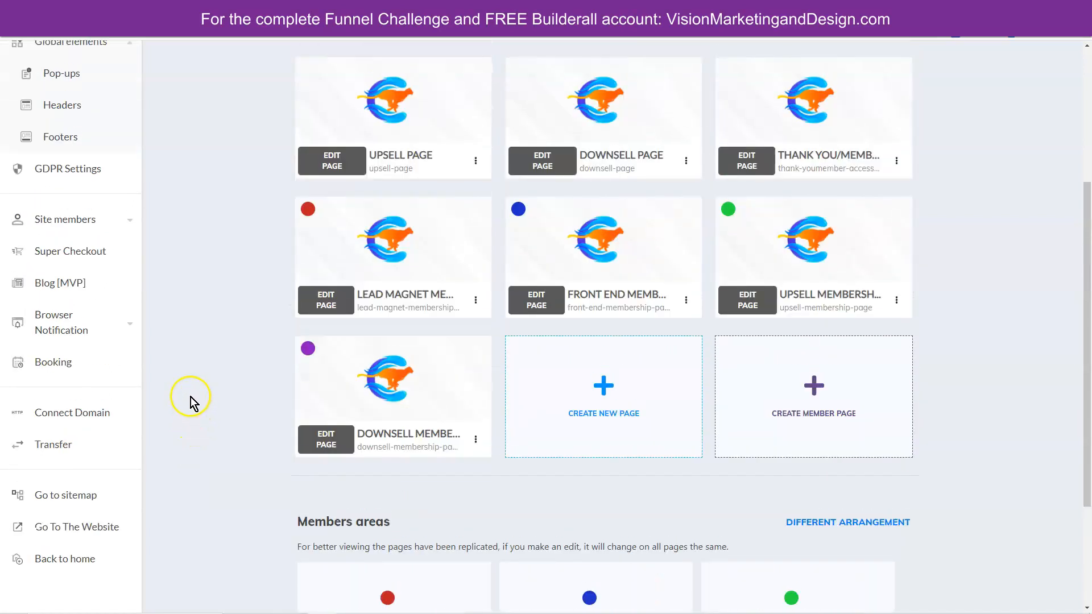
pyautogui.click(88, 222)
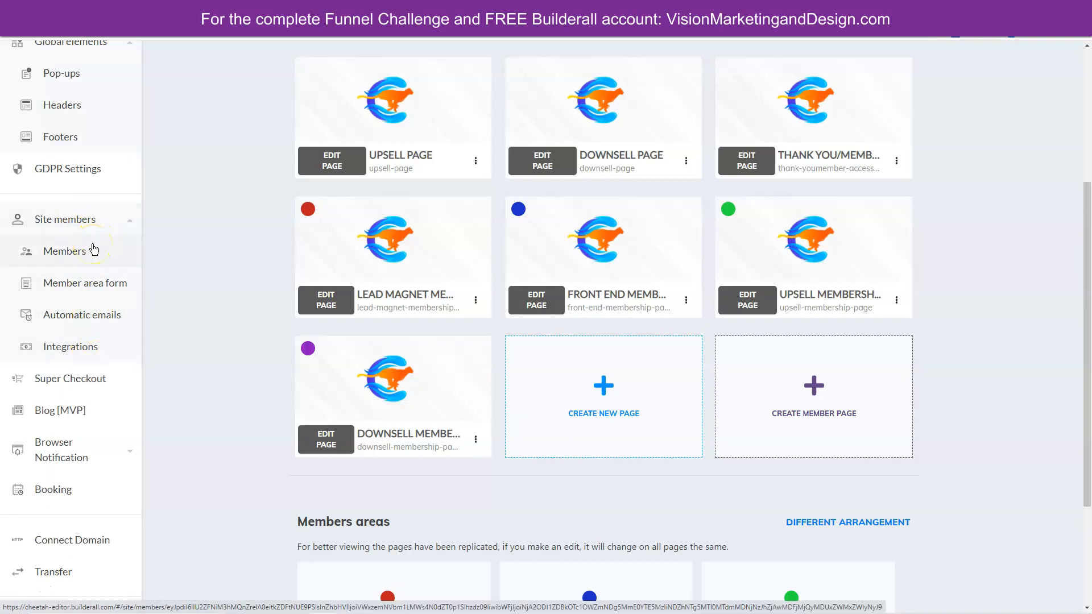
pyautogui.click(88, 254)
pyautogui.click(98, 312)
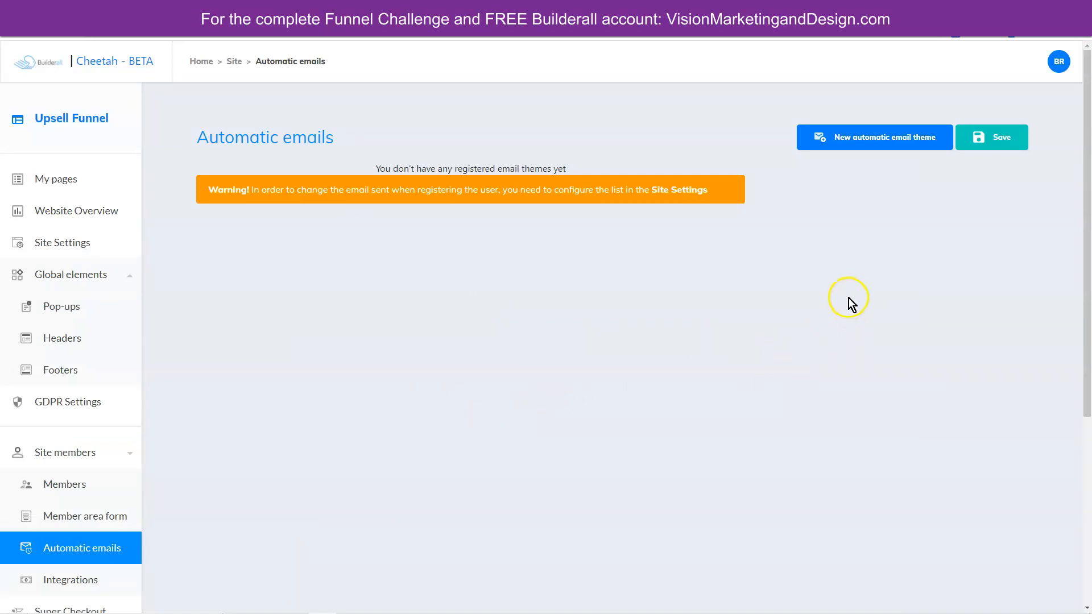
pyautogui.click(868, 140)
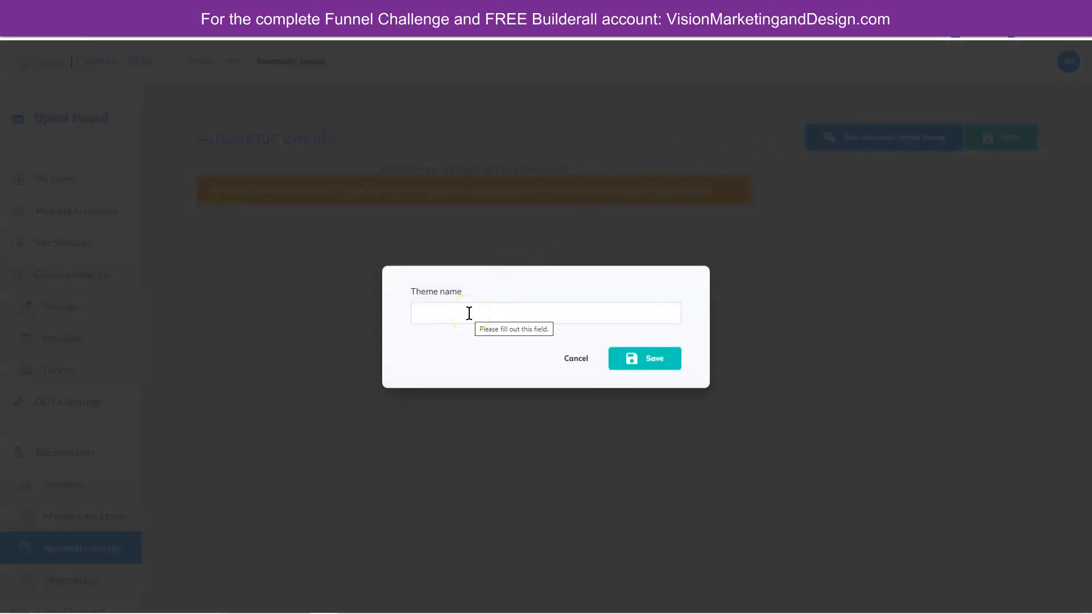
pyautogui.click(470, 313)
pyautogui.write('Ul')
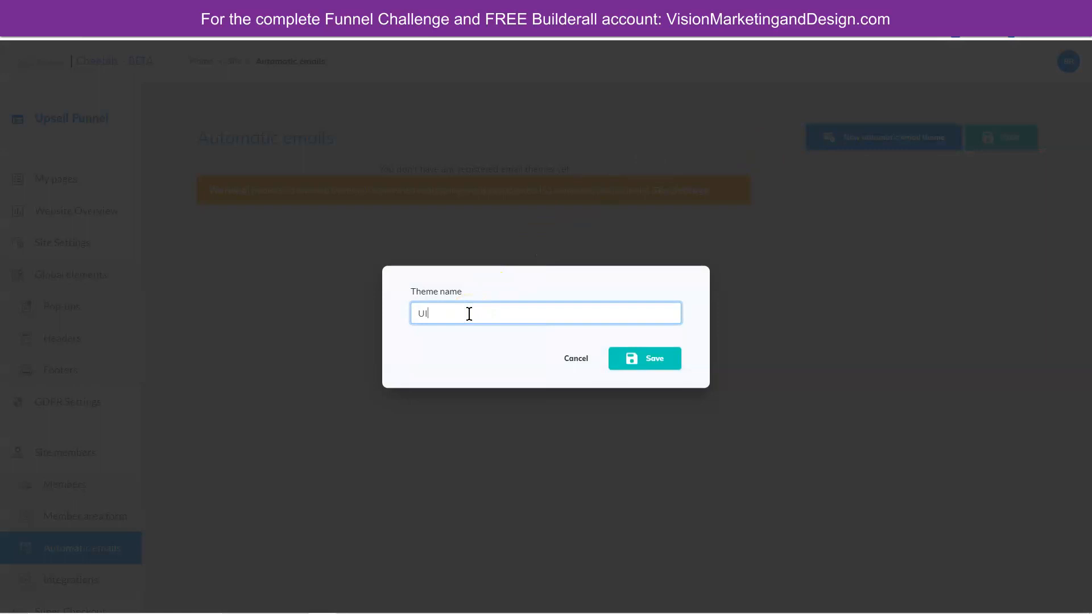
pyautogui.write('psell theme')
pyautogui.click(648, 359)
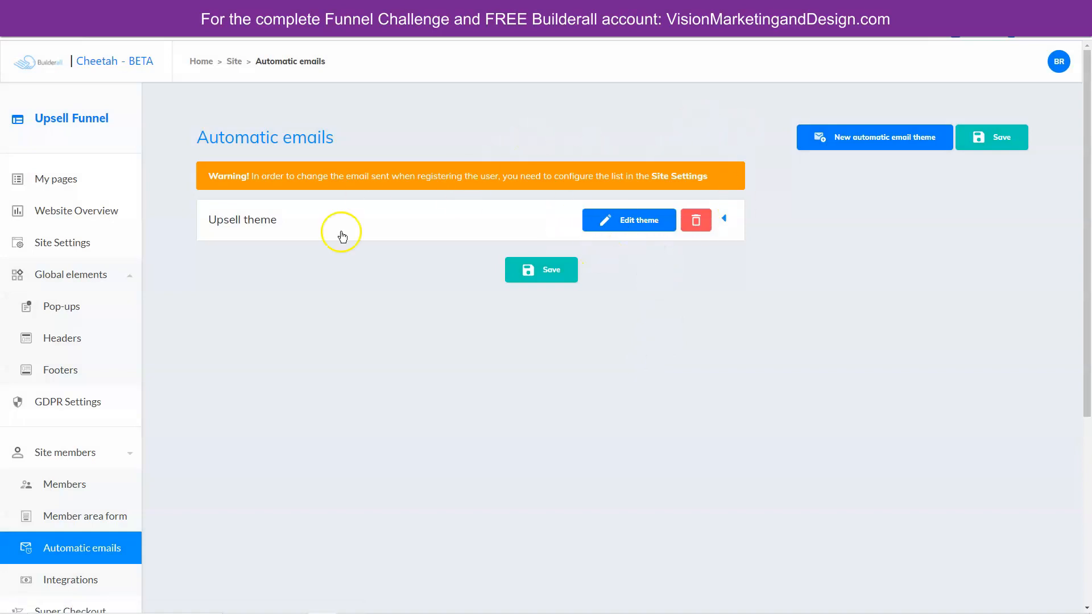
# - Replace the Builderall heading in the Upsell theme's welcome email with "Upsell and Downsell Funnel"
pyautogui.click(725, 218)
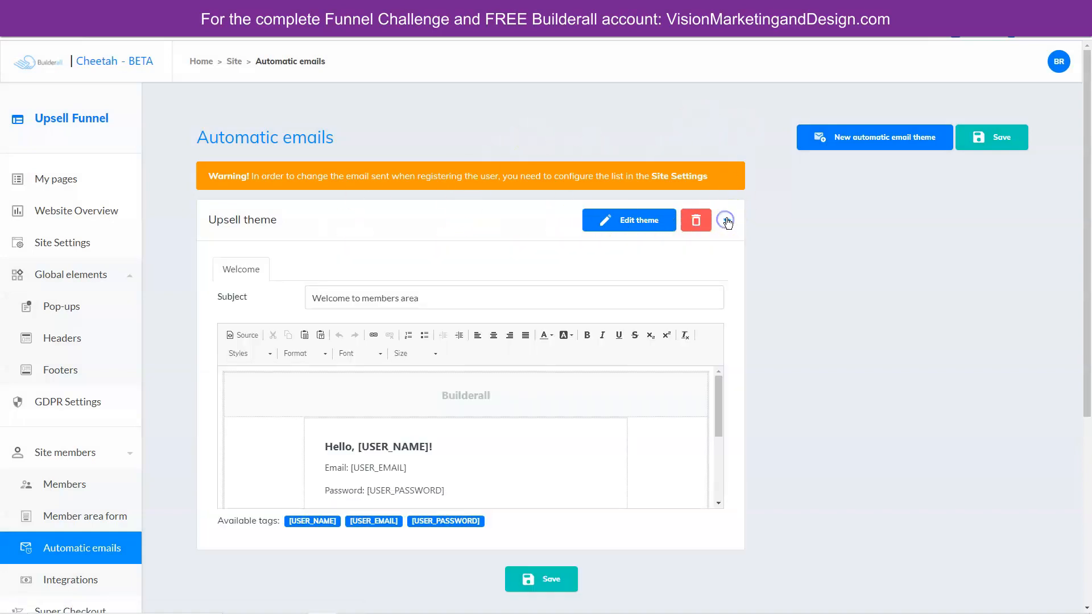
pyautogui.scroll(-1, 727, 359)
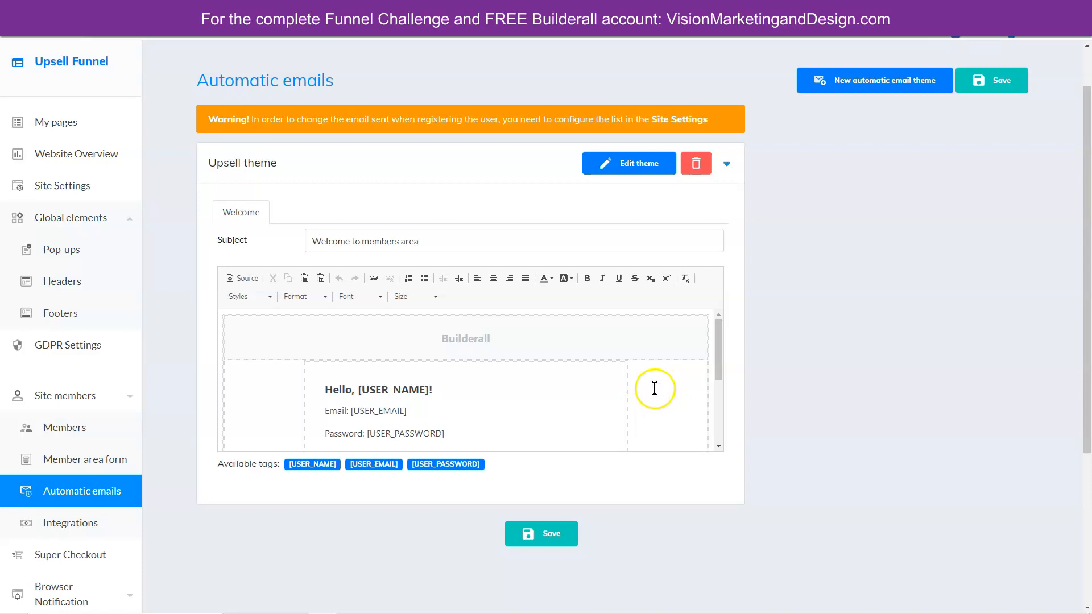
pyautogui.scroll(-1, 653, 386)
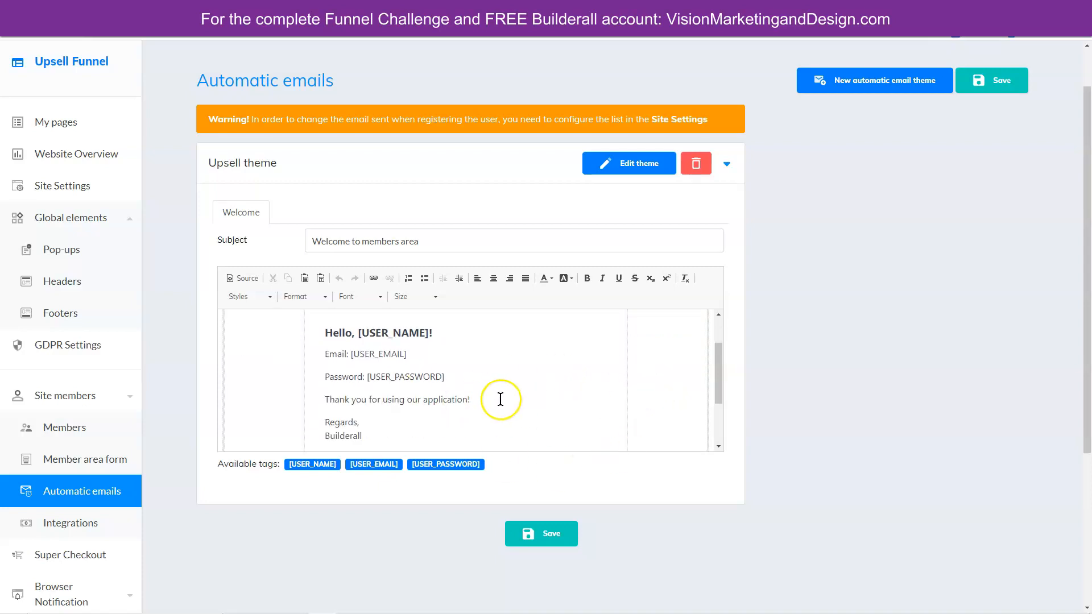
pyautogui.scroll(1, 538, 386)
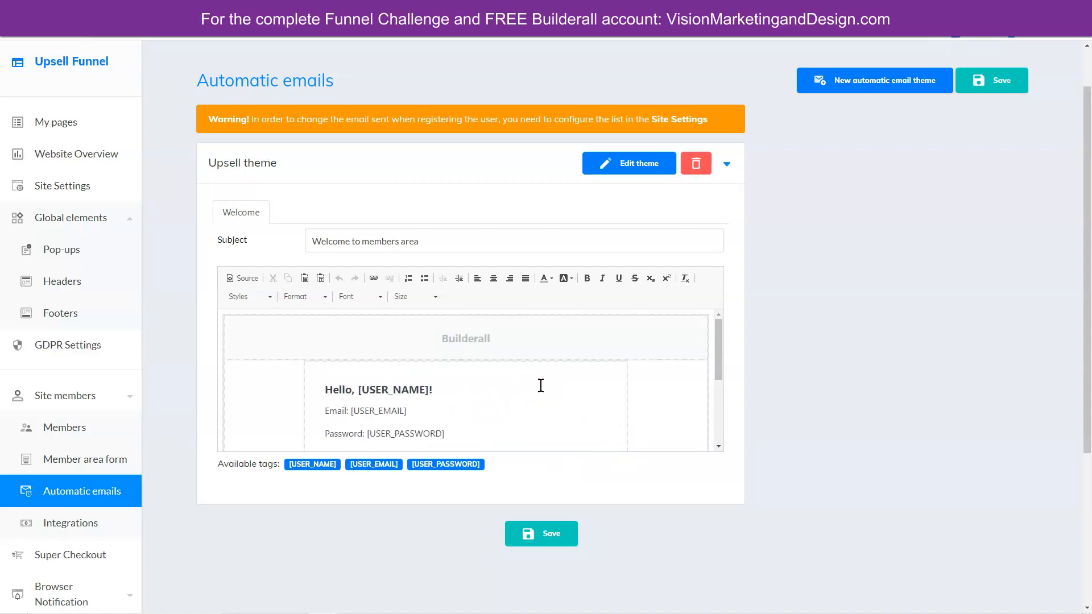
pyautogui.click(493, 338)
pyautogui.press('BackSpace')
pyautogui.press('BackSpace')
pyautogui.press('BackSpace')
pyautogui.press('BackSpace')
pyautogui.press('BackSpace')
pyautogui.press('BackSpace')
pyautogui.press('BackSpace')
pyautogui.press('BackSpace')
pyautogui.press('BackSpace')
pyautogui.write('Upsell')
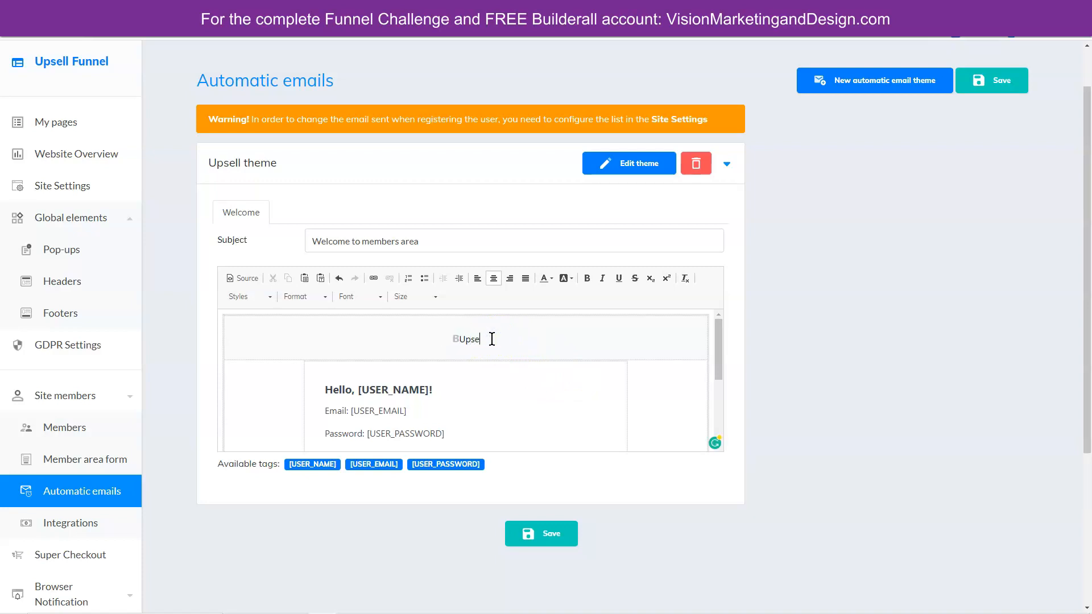
pyautogui.press('Home')
pyautogui.press('Delete')
pyautogui.press('End')
pyautogui.write('and Downsell Funnel')
# - Make the welcome email's new heading bold
pyautogui.moveTo(534, 333); pyautogui.dragTo(409, 341)
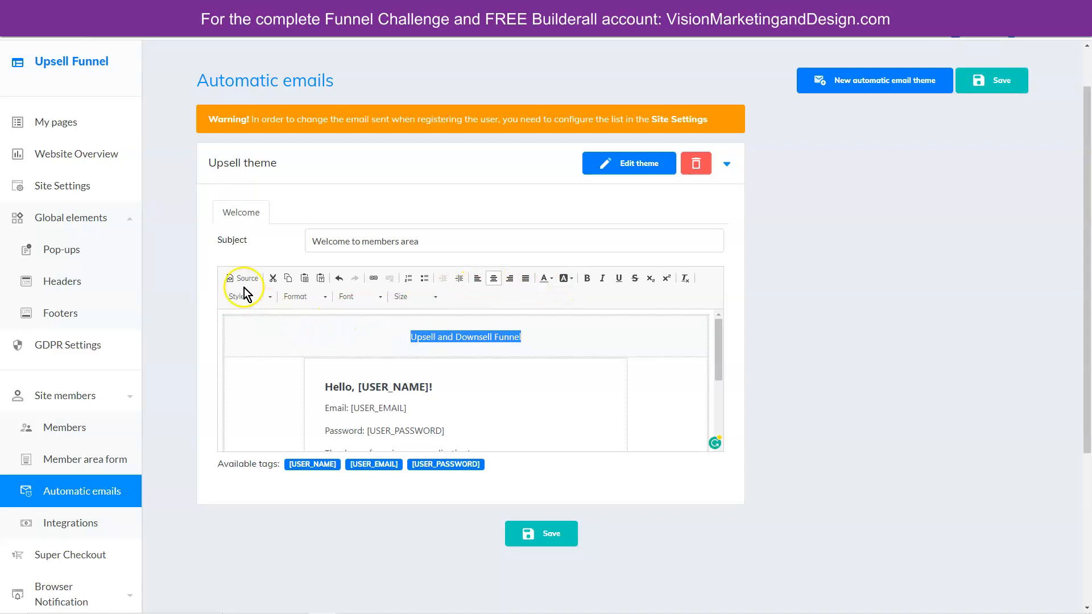
pyautogui.click(585, 280)
pyautogui.click(560, 375)
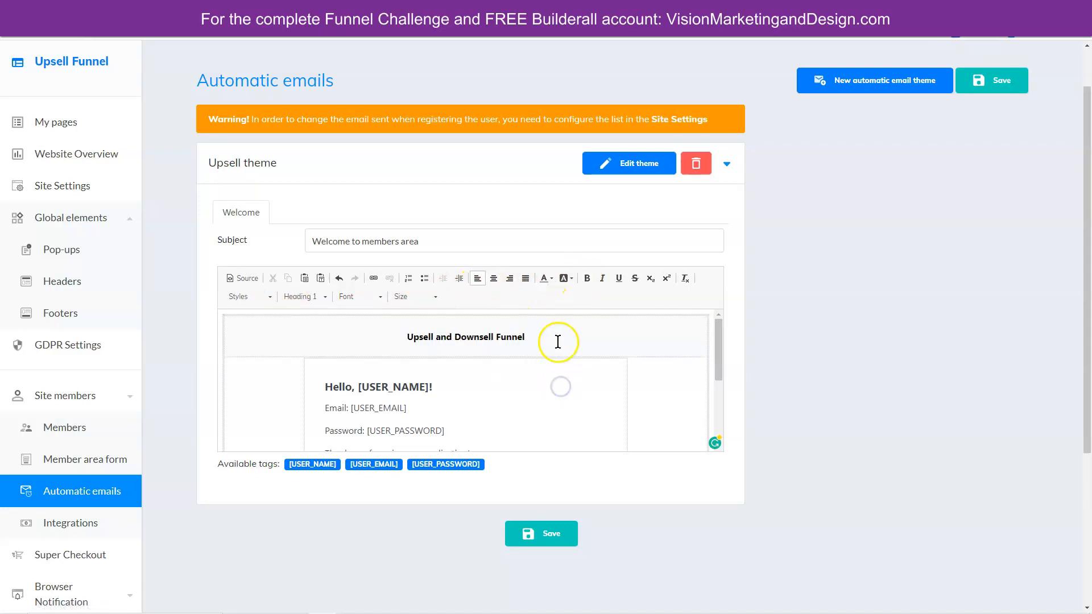
# - Replace the Builderall signature under "Regards," in the welcome email with the sender's full name
pyautogui.scroll(-2, 563, 398)
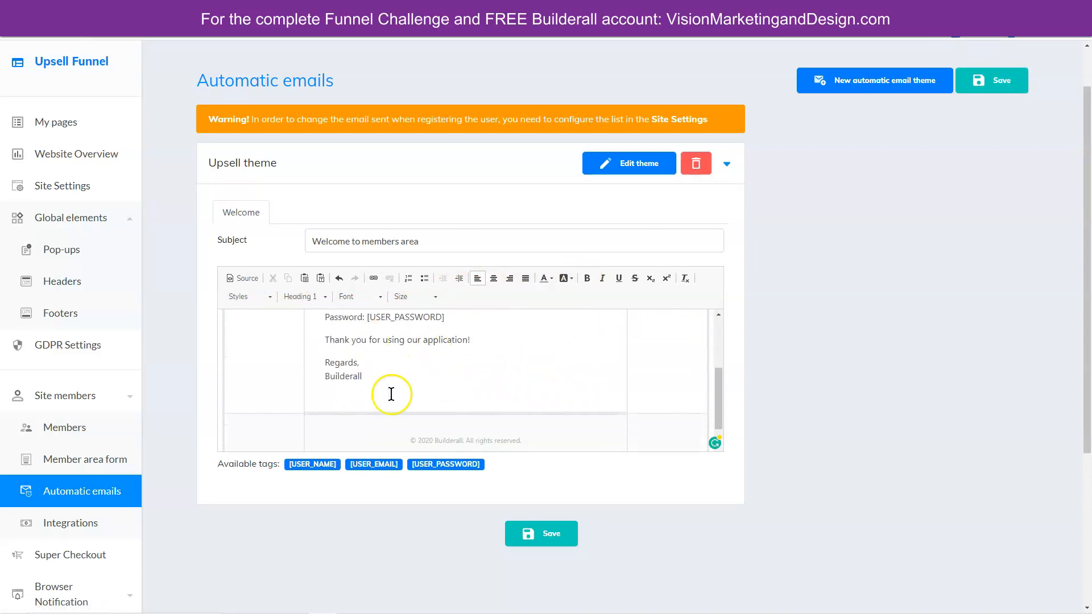
pyautogui.scroll(1, 417, 353)
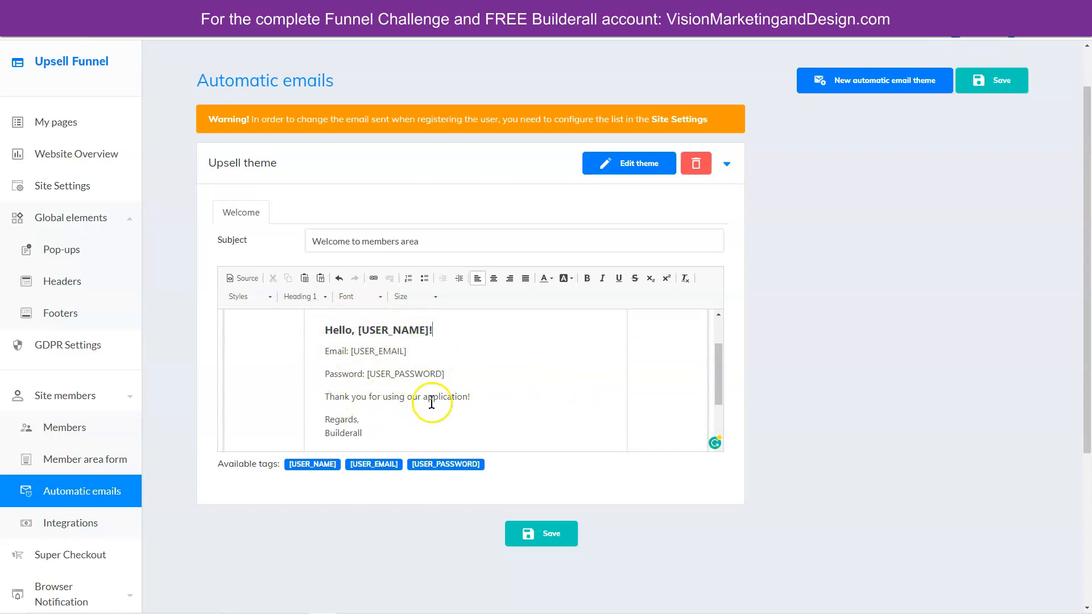
pyautogui.scroll(-1, 443, 392)
pyautogui.click(369, 378)
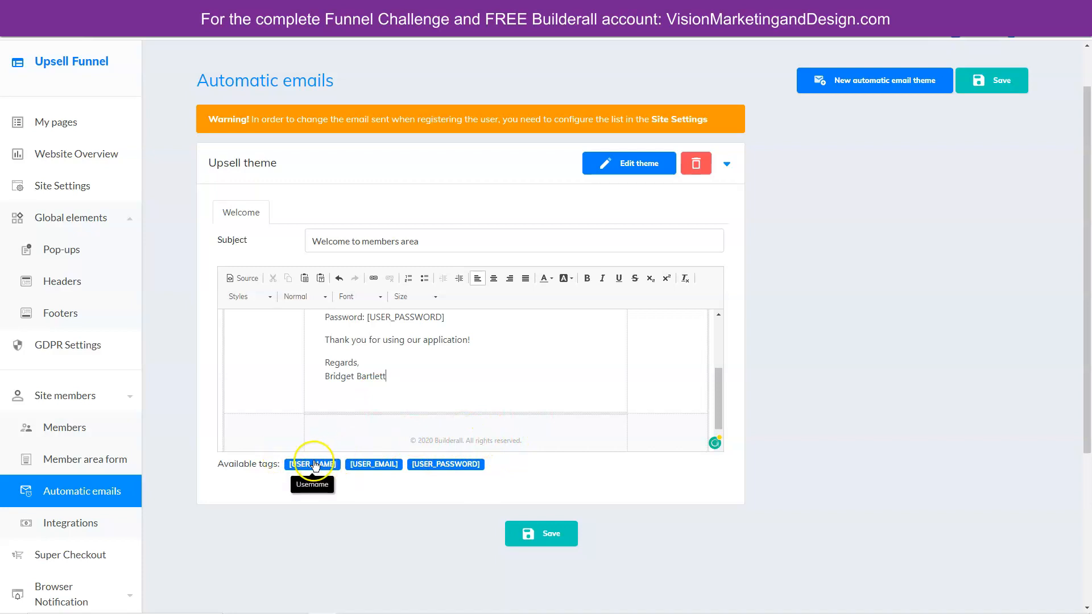
# - Check the welcome email from header to footer and save the automatic email theme
pyautogui.scroll(1, 538, 381)
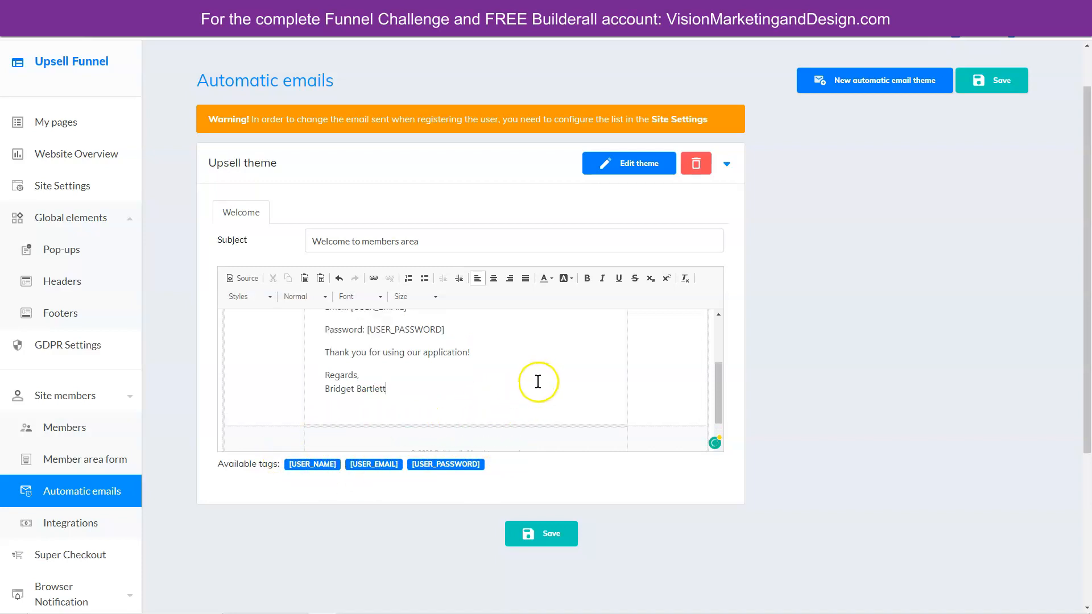
pyautogui.scroll(3, 537, 382)
pyautogui.scroll(-1, 546, 393)
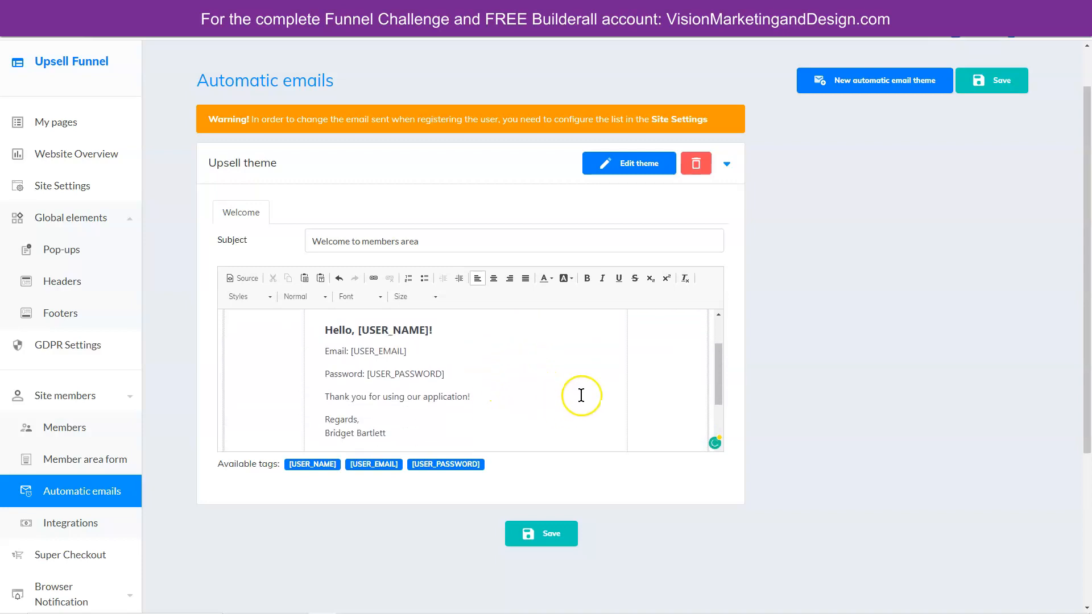
pyautogui.scroll(-3, 554, 399)
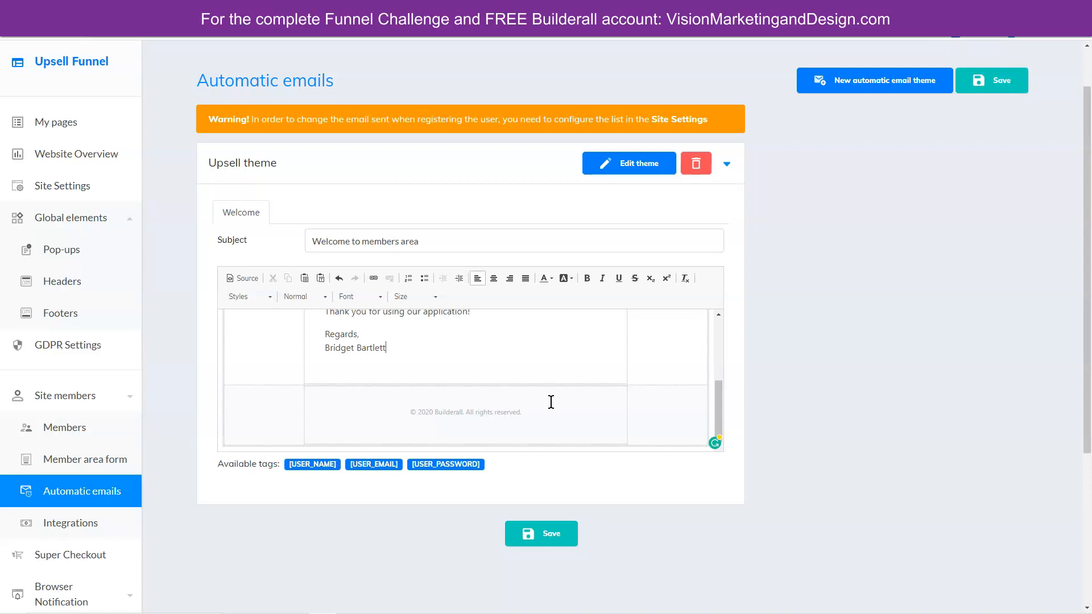
pyautogui.scroll(10, 569, 415)
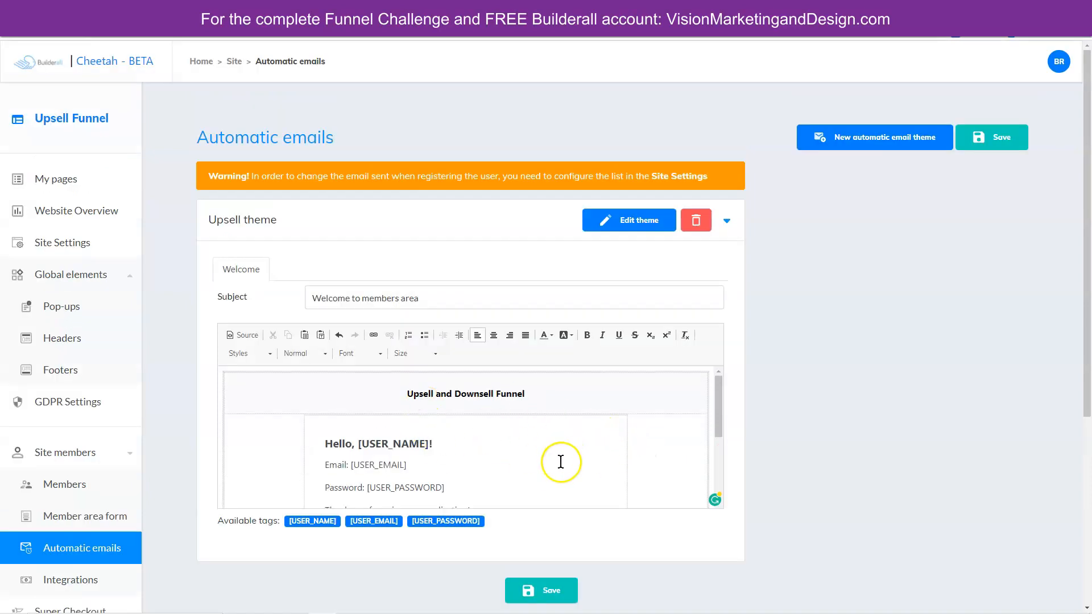
pyautogui.scroll(-1, 589, 468)
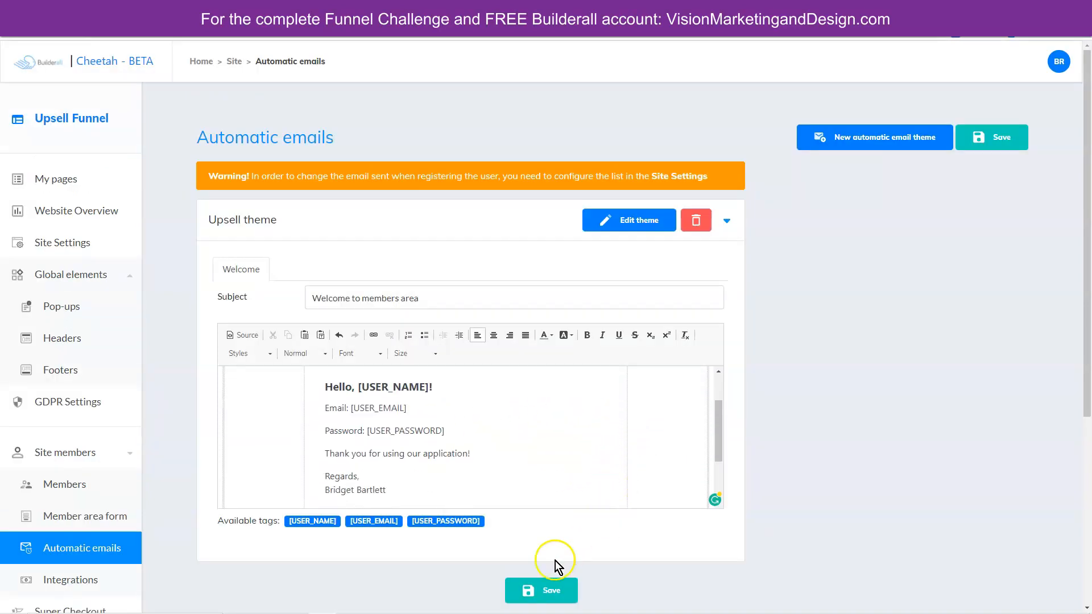
pyautogui.click(551, 592)
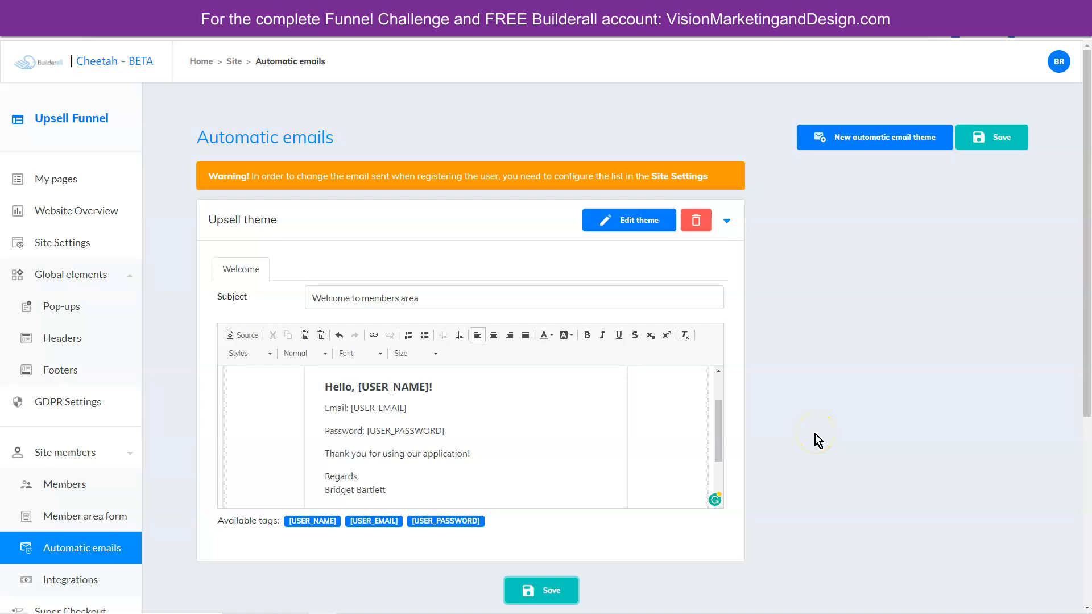
# - Set the site's automatic email members theme to Upsell theme, save the site settings, and republish the site
pyautogui.click(65, 242)
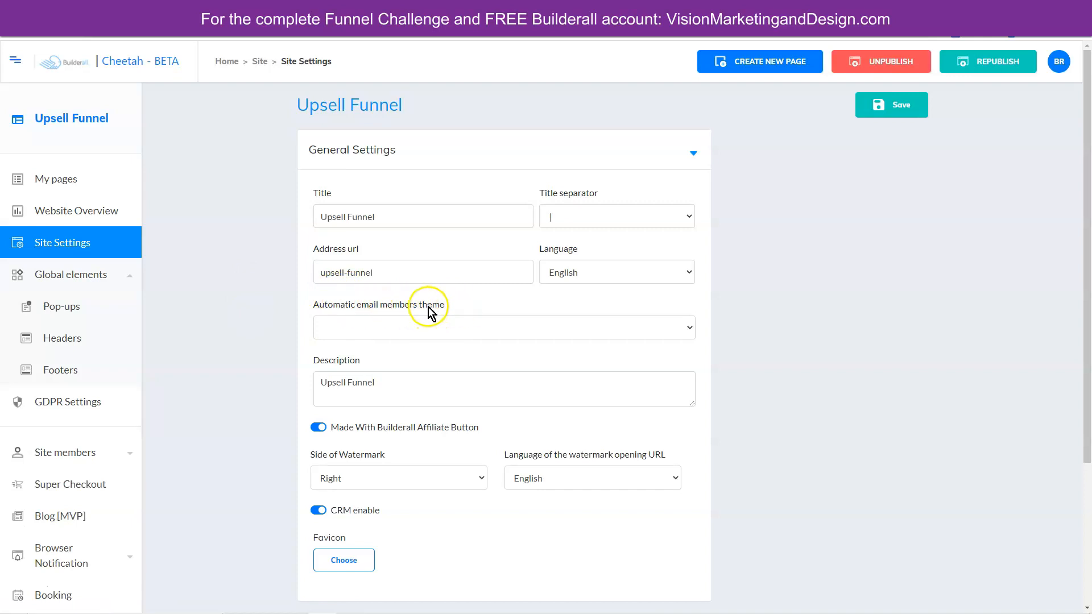
pyautogui.click(470, 325)
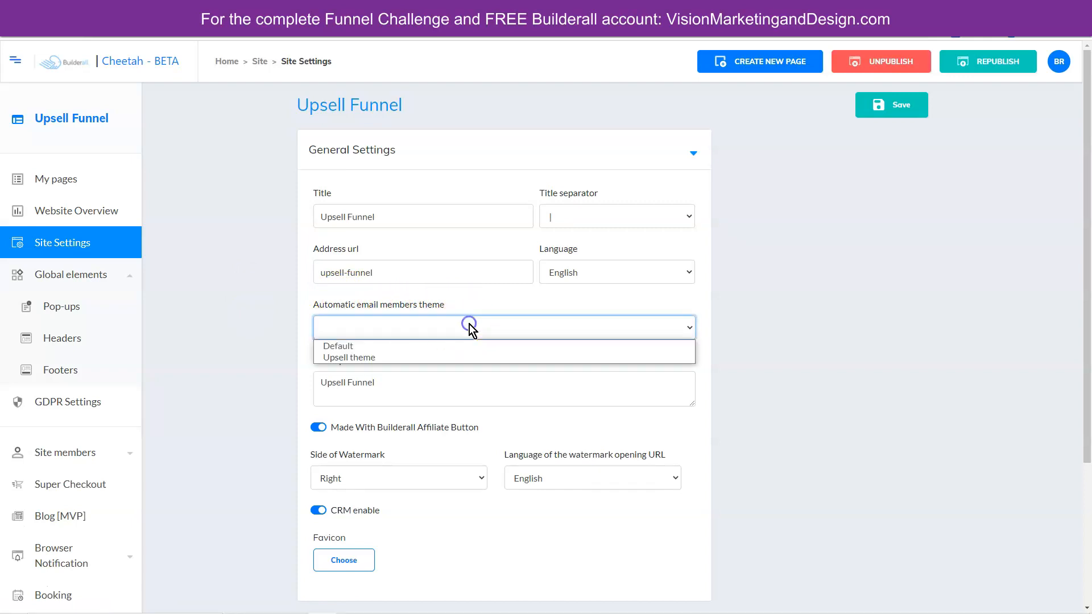
pyautogui.click(375, 357)
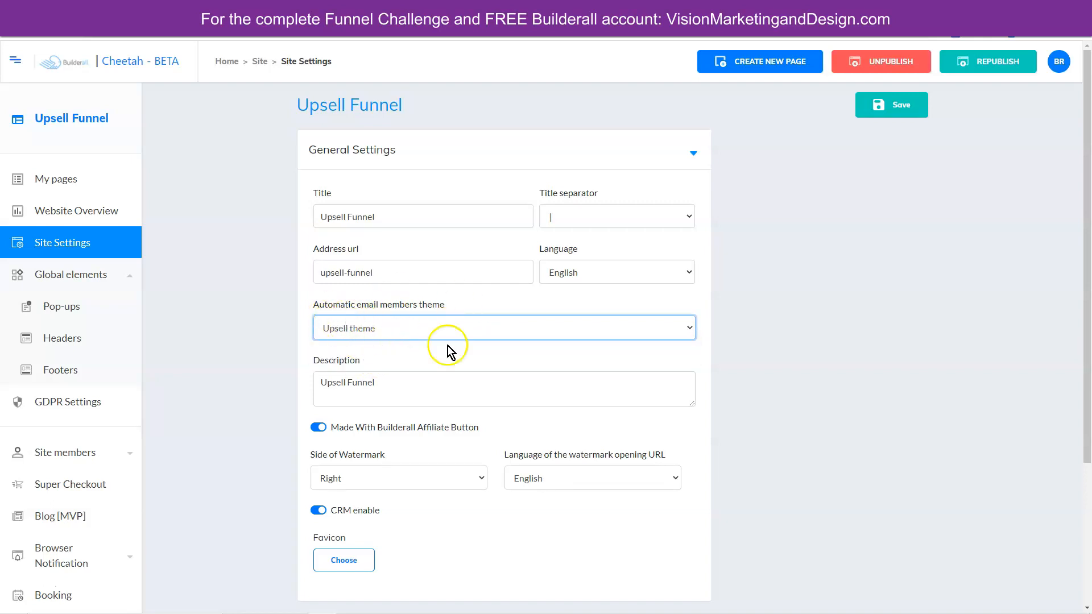
pyautogui.click(895, 105)
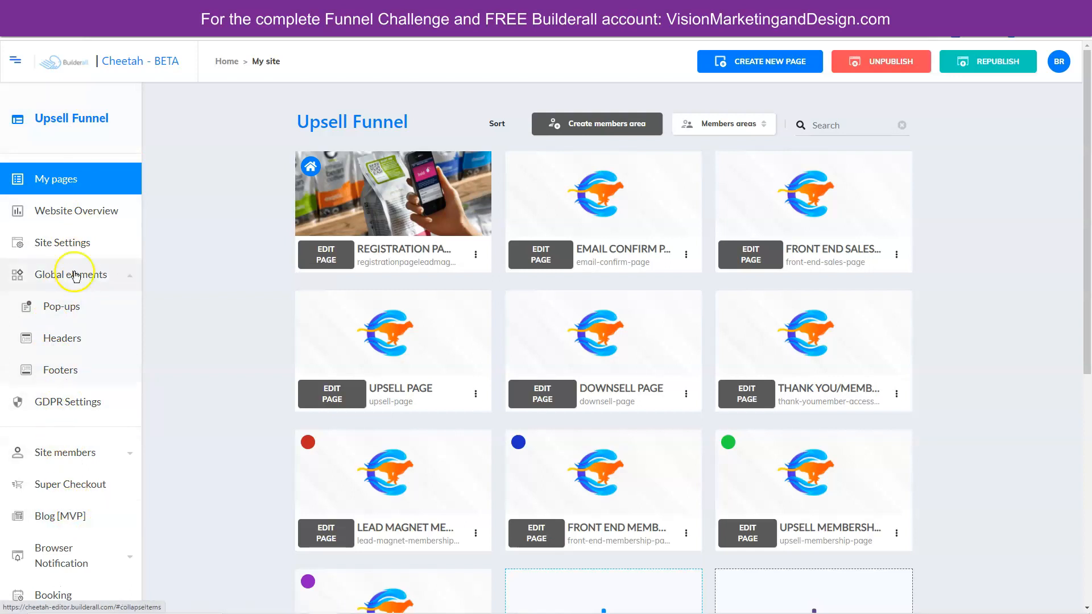
pyautogui.click(1001, 62)
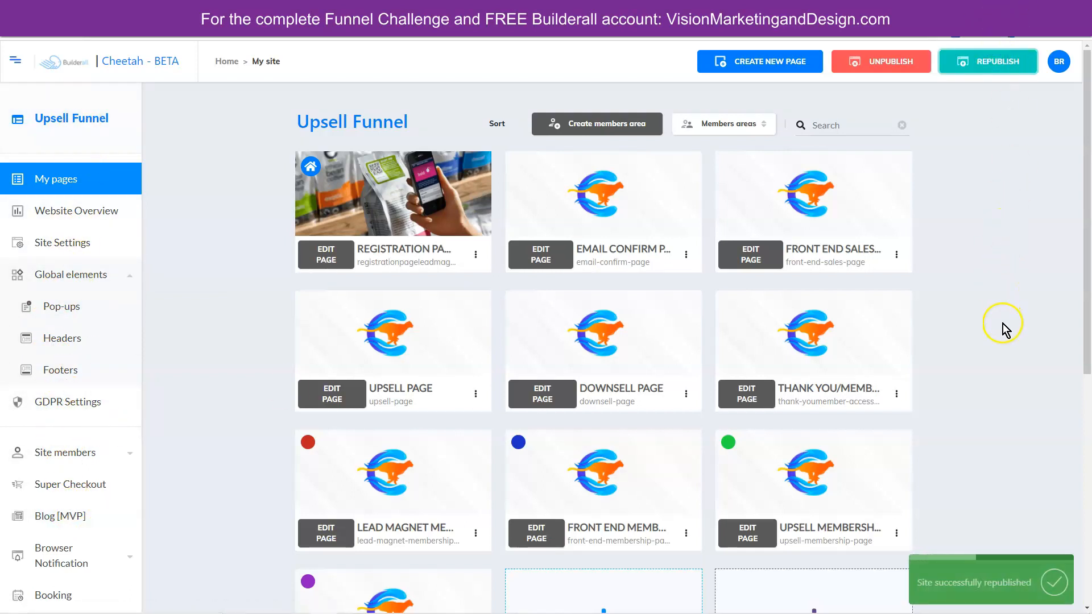